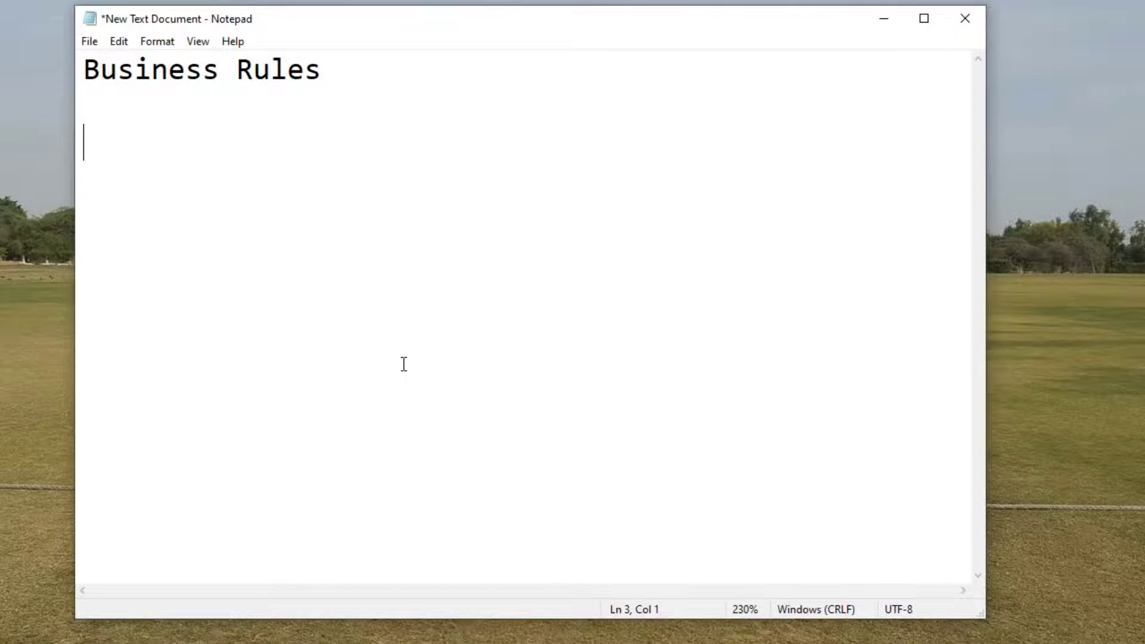
Step: Complete the note's heading so it reads "Business Rules in Dynamics CRM"
left_click(361, 74)
left_click_drag(361, 74, 63, 74)
left_click(406, 62)
type("in Dy")
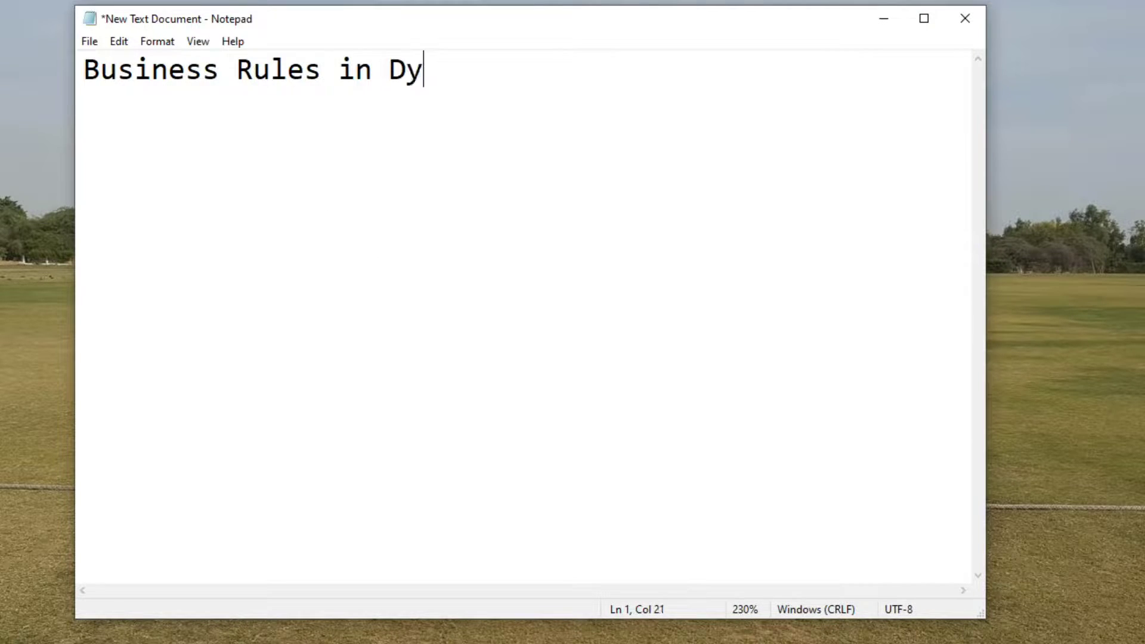
type("namics ")
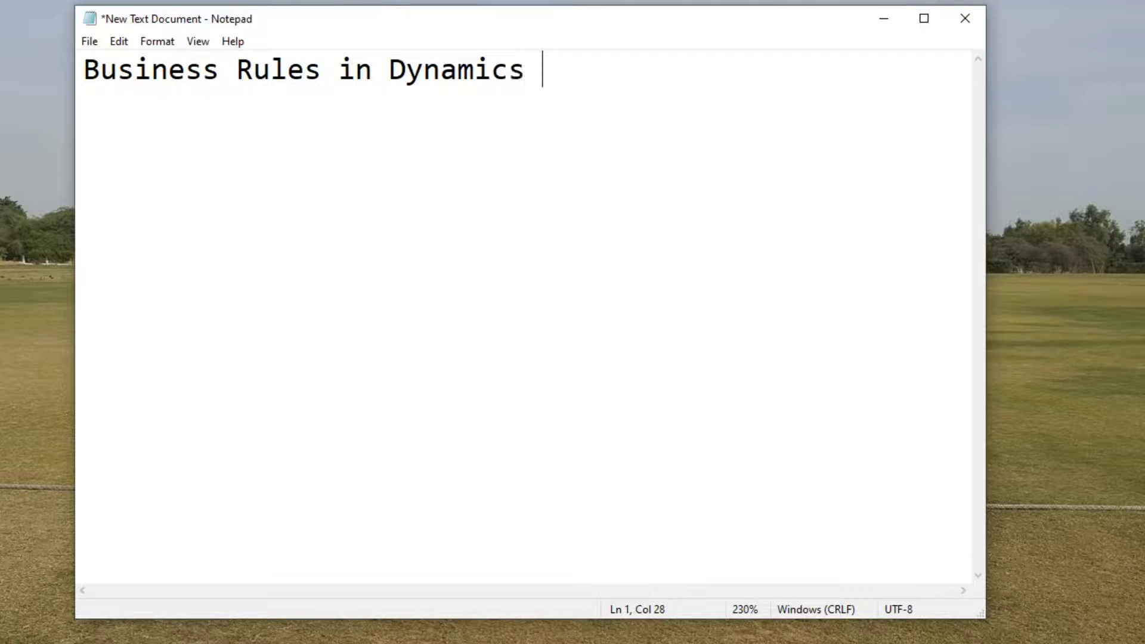
type("CRM")
key("Return")
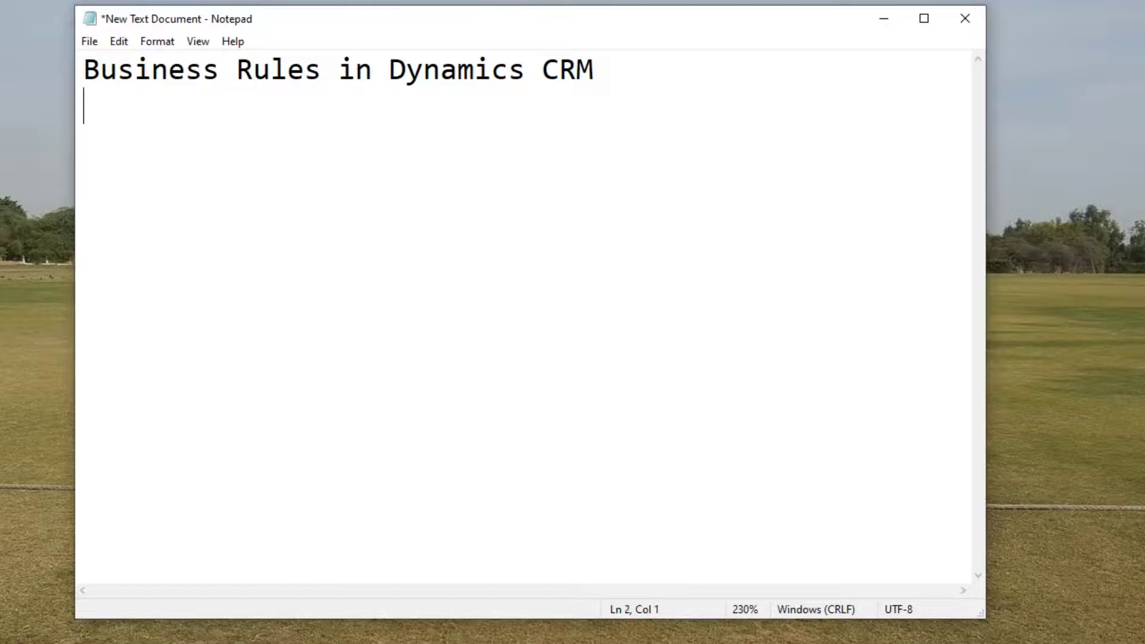
Step: Write an "IF then Else" outline below the heading, with If and Else if conditions each followed by a Then action, and highlight the If condition
key("Return")
type(">> IF then Else  \t>> If -condition \t\tThen -Action  \t>>Else if  -condition \t\tThen -Action")
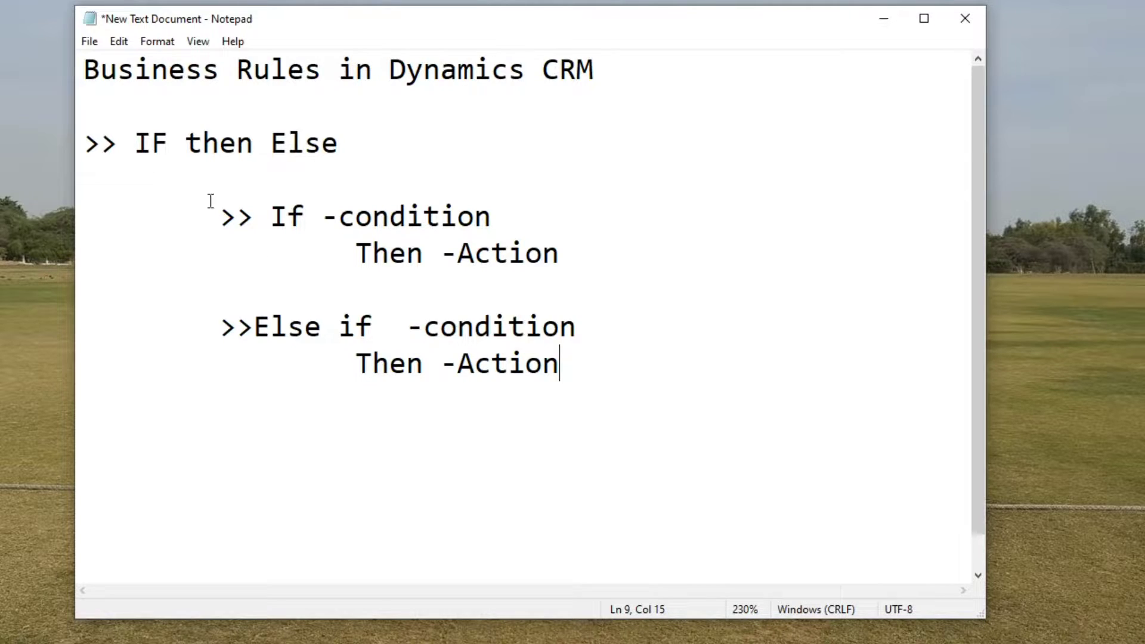
left_click_drag(270, 216, 521, 220)
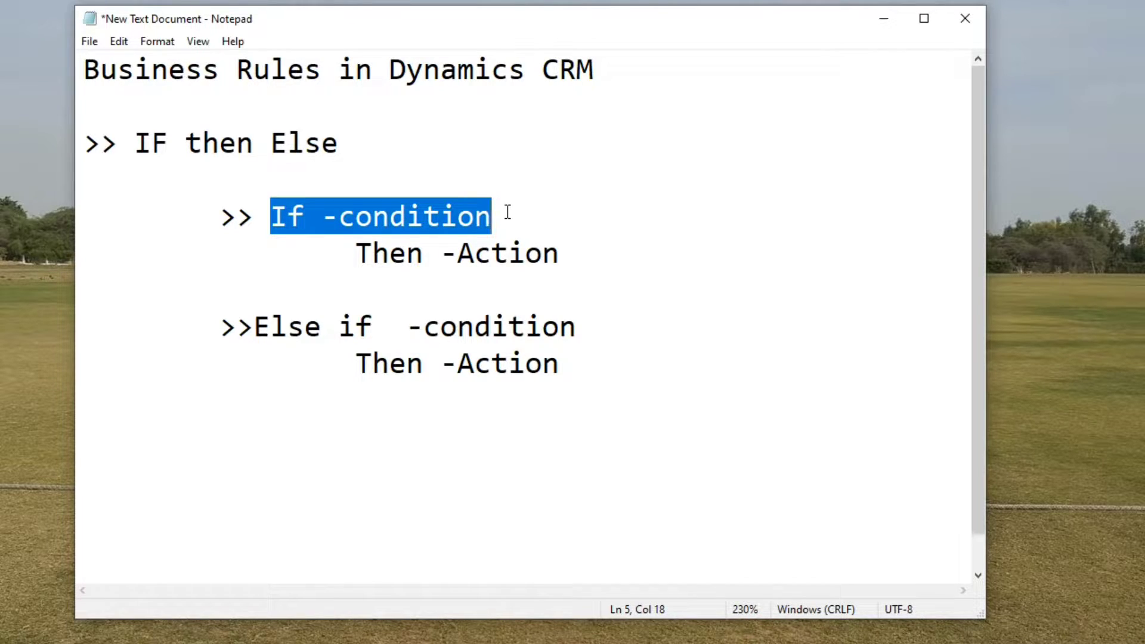
left_click(373, 249)
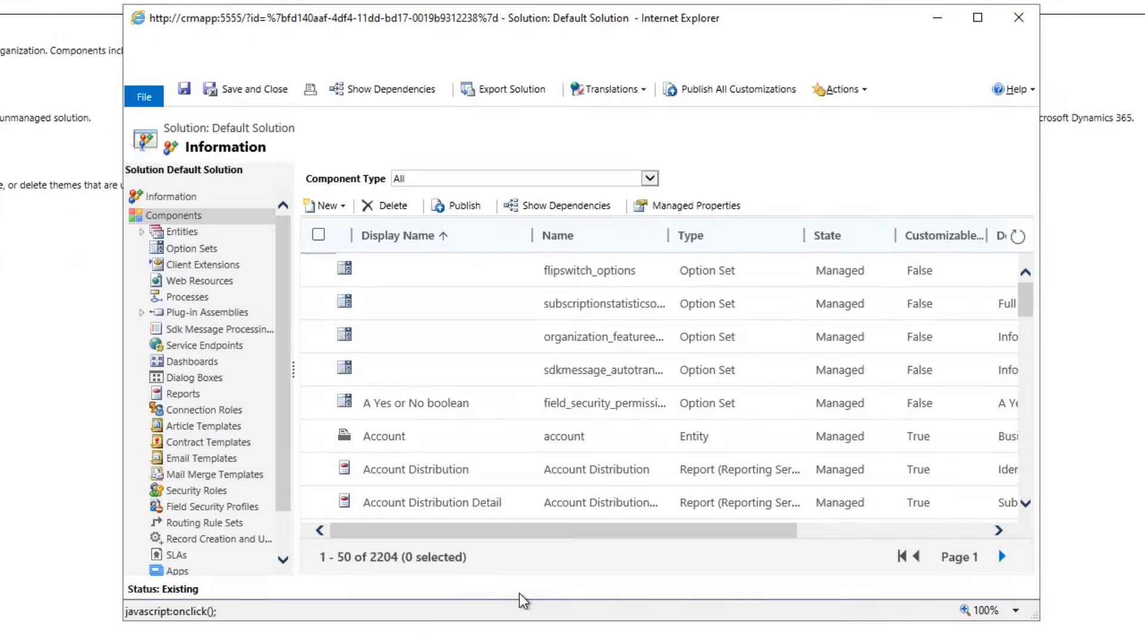
Step: Switch to Dynamics 365, close the Default Solution window and open a new BioDataForm record in CustomModule
left_click(1016, 17)
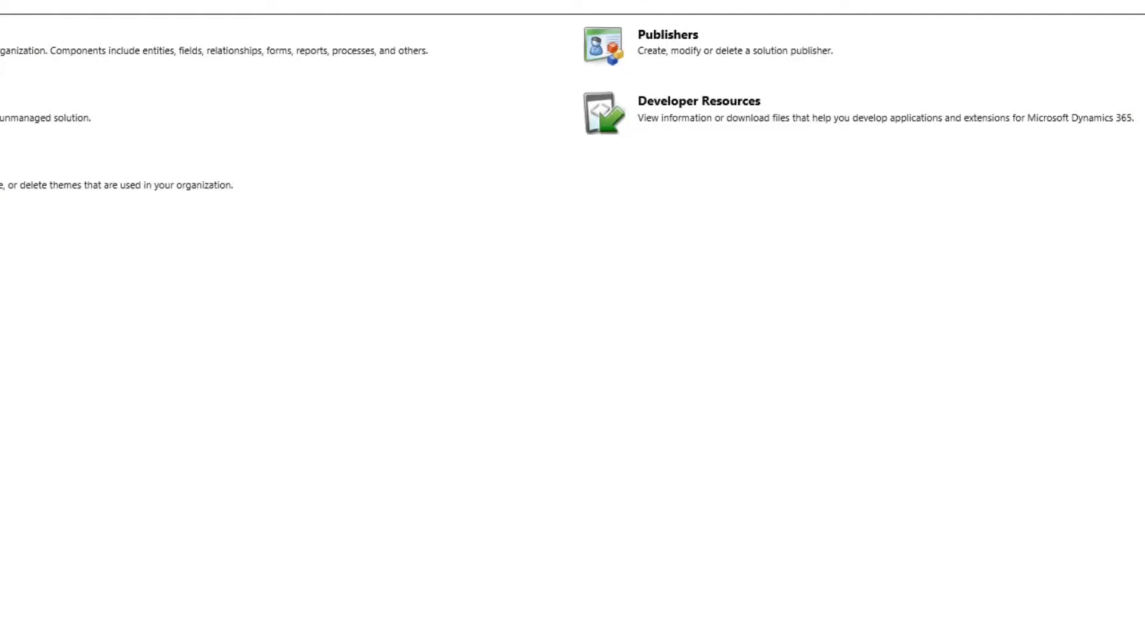
left_click(179, 65)
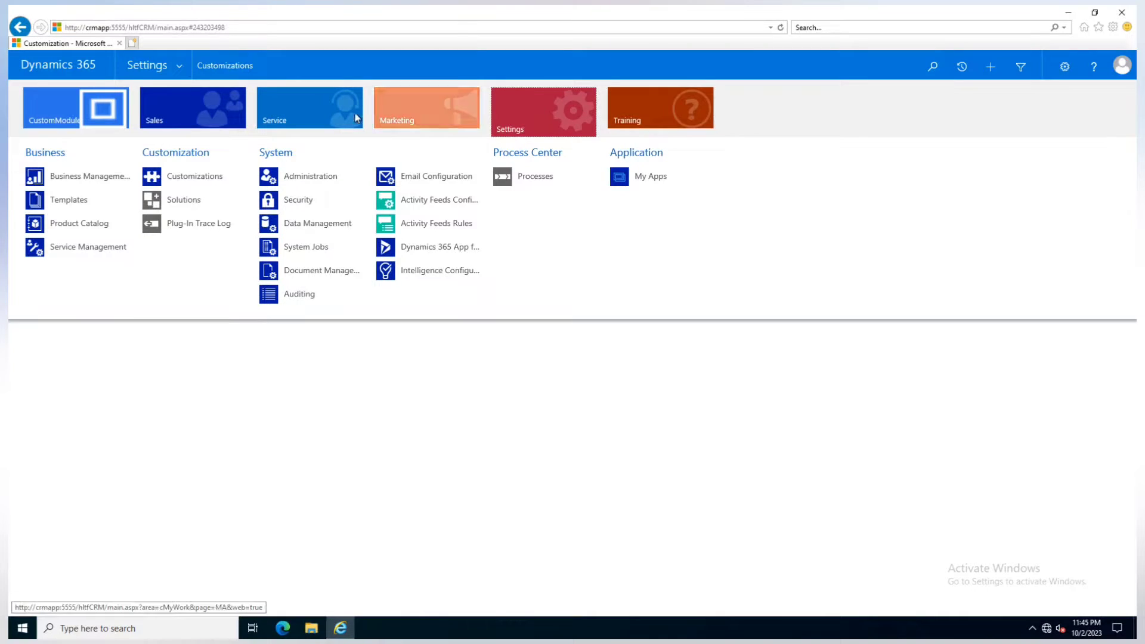
left_click(66, 107)
left_click(191, 199)
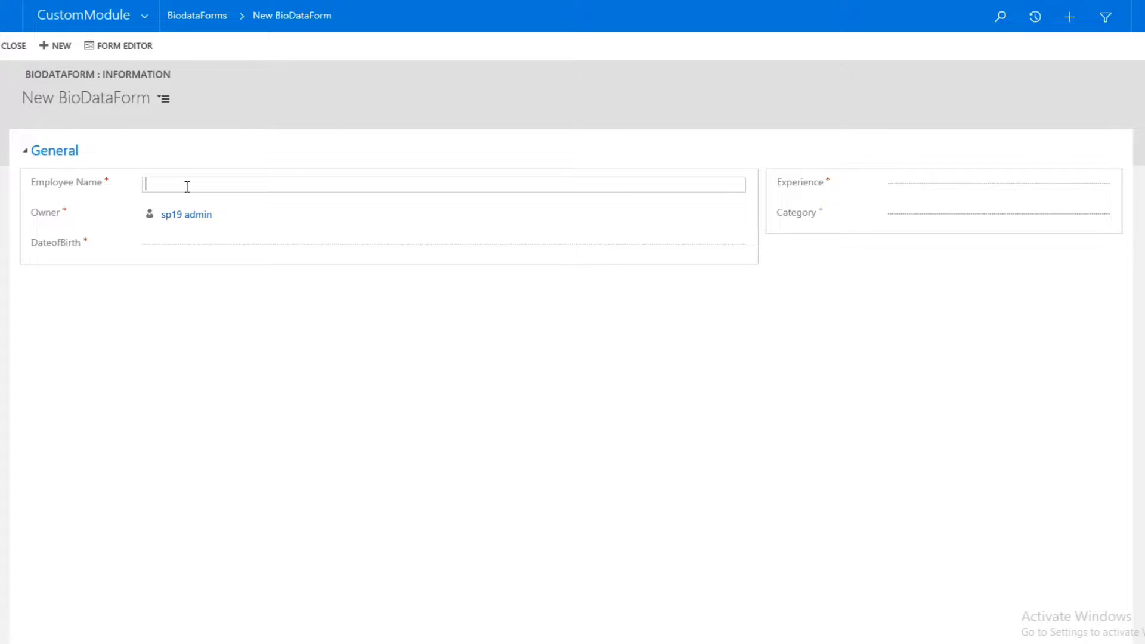
Step: Fill in the employee's name and date of birth on the new BioDataForm record
type("nkestine")
left_click(232, 245)
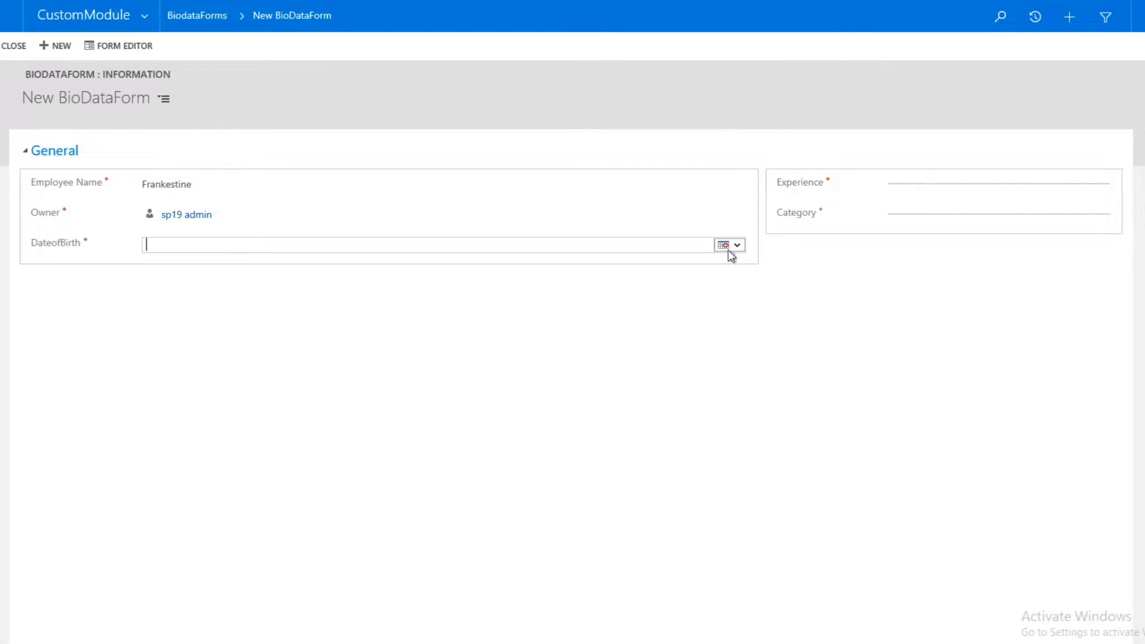
left_click(724, 245)
left_click(752, 94)
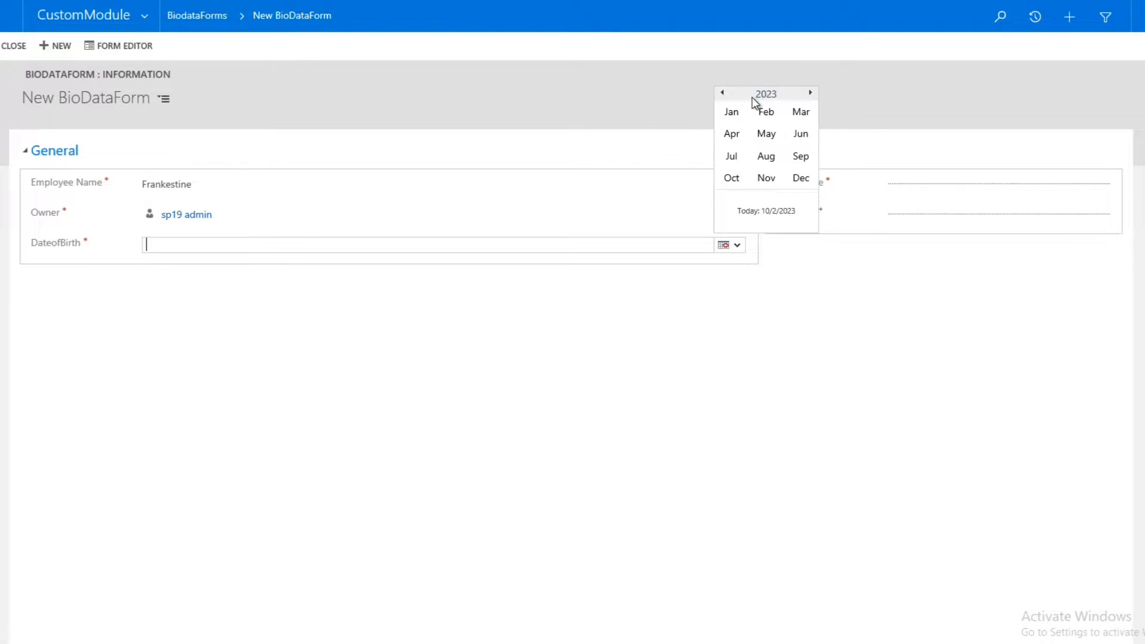
left_click(722, 93)
left_click(722, 93)
left_click(722, 93)
left_click(723, 93)
left_click(722, 93)
left_click(766, 156)
left_click(782, 158)
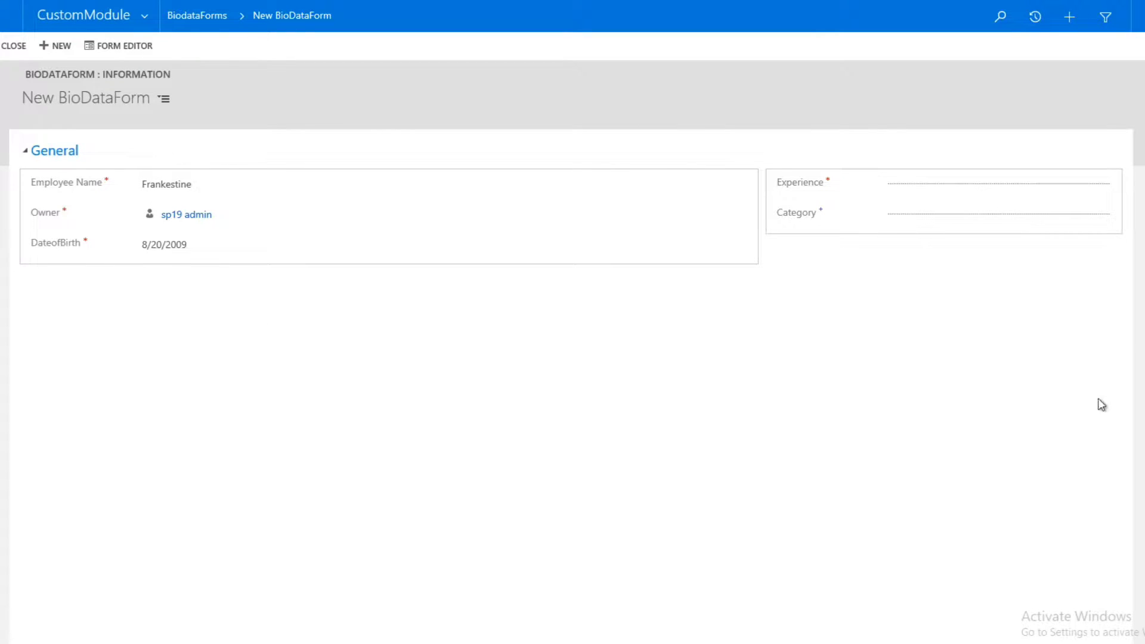
Step: Review the Experience and Category choices, set Experience to > 2 Yrs and show the Category options for it
left_click(920, 190)
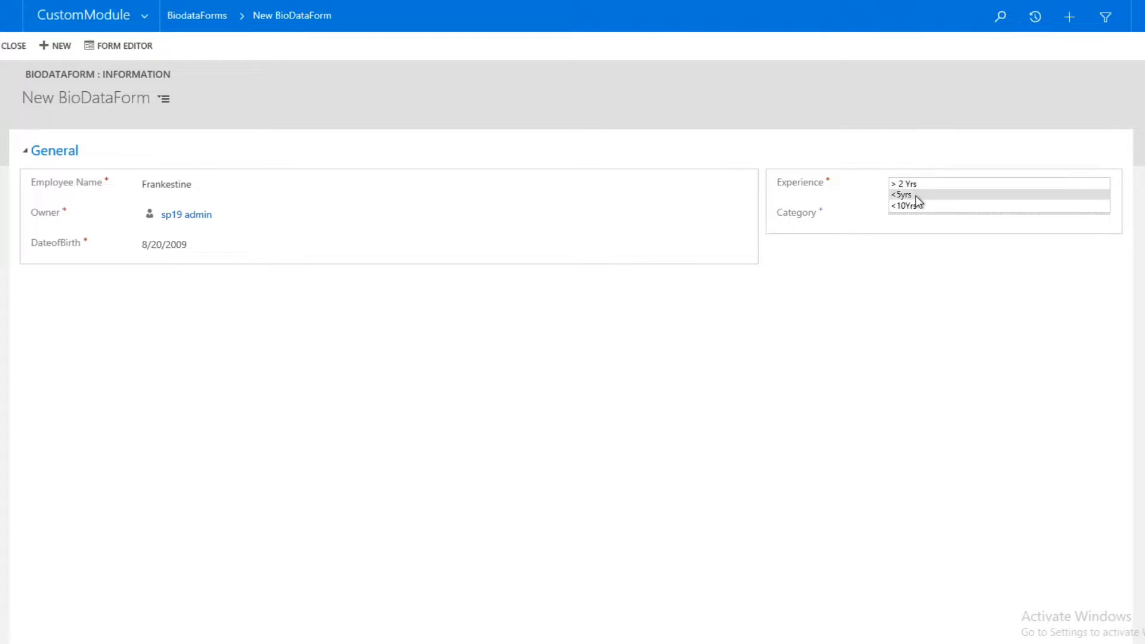
left_click(911, 287)
left_click(966, 216)
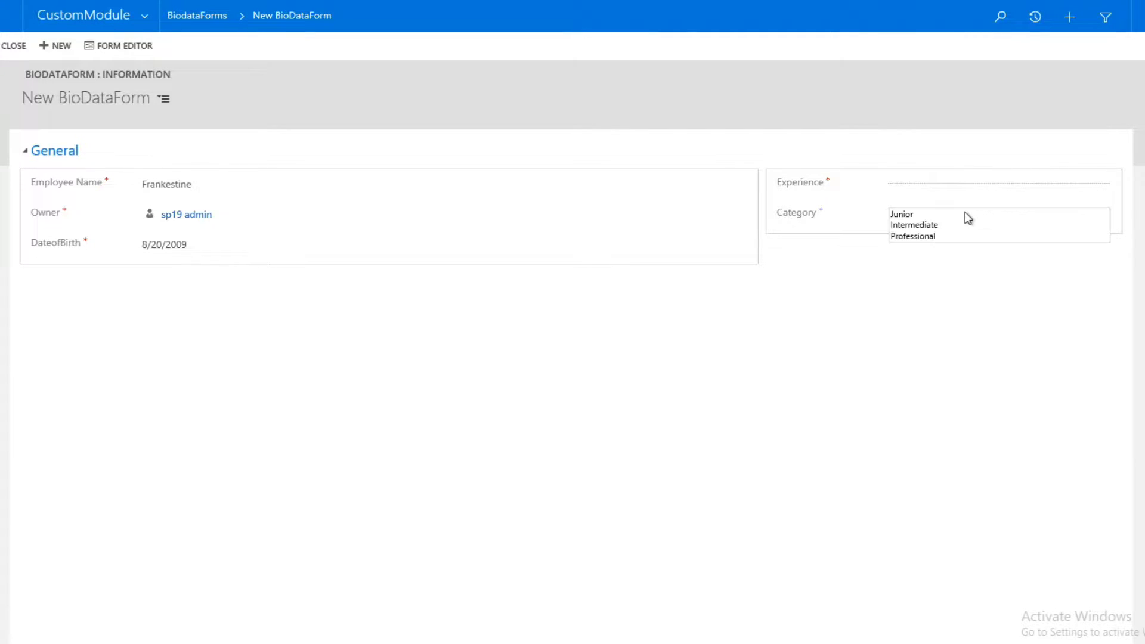
left_click(916, 383)
left_click(916, 178)
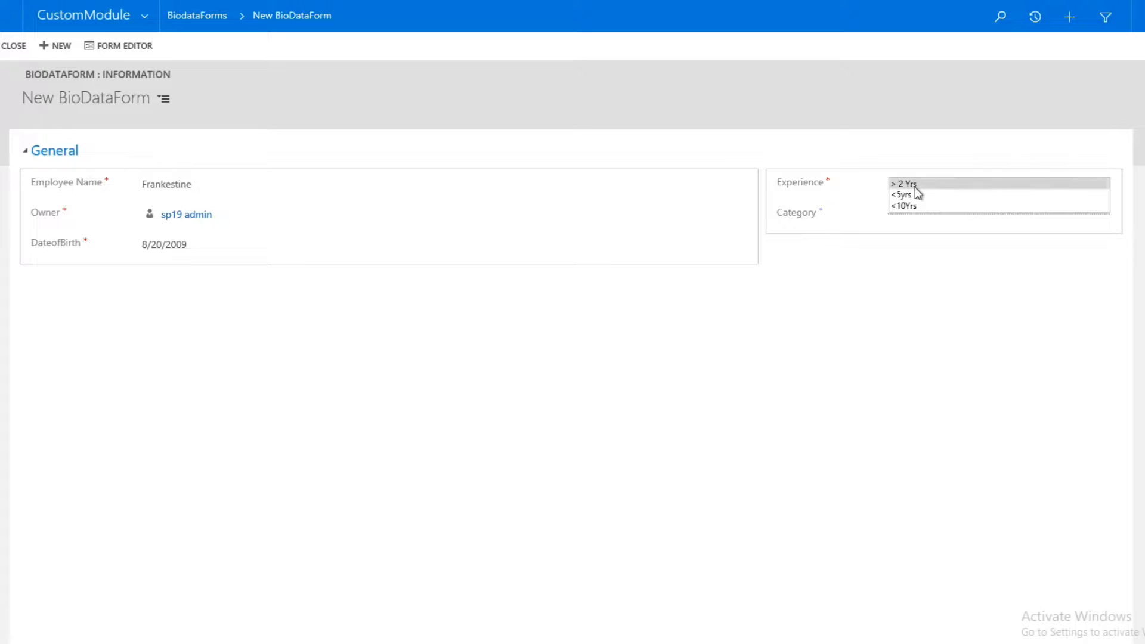
left_click(915, 187)
left_click(925, 214)
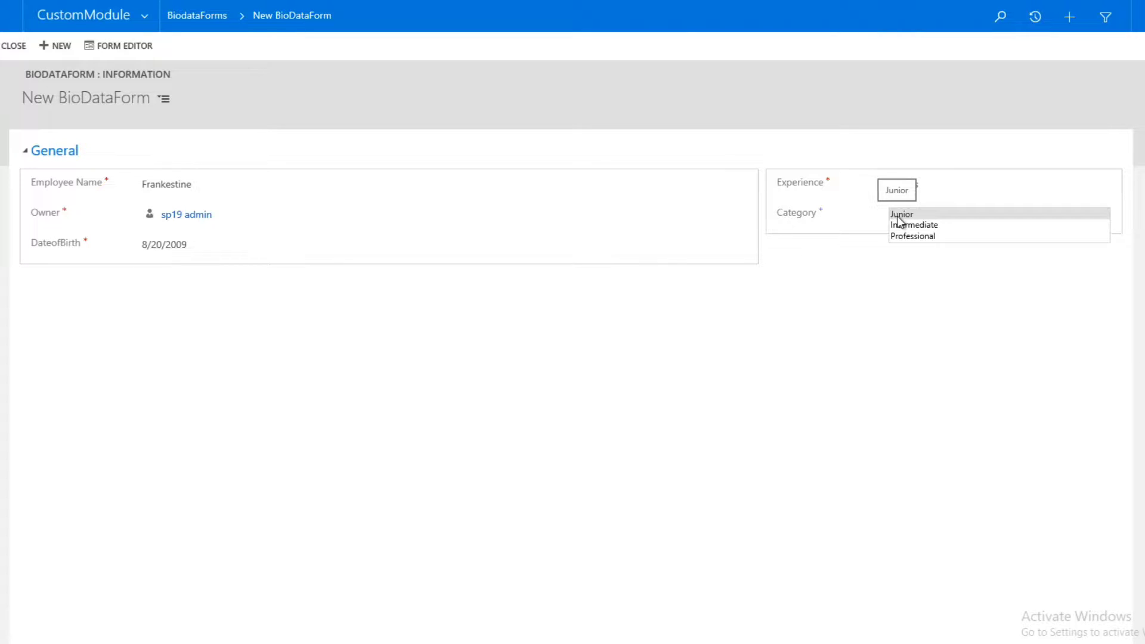
Step: Change Experience to <5yrs and show the Category options for that value
left_click(945, 175)
left_click(935, 196)
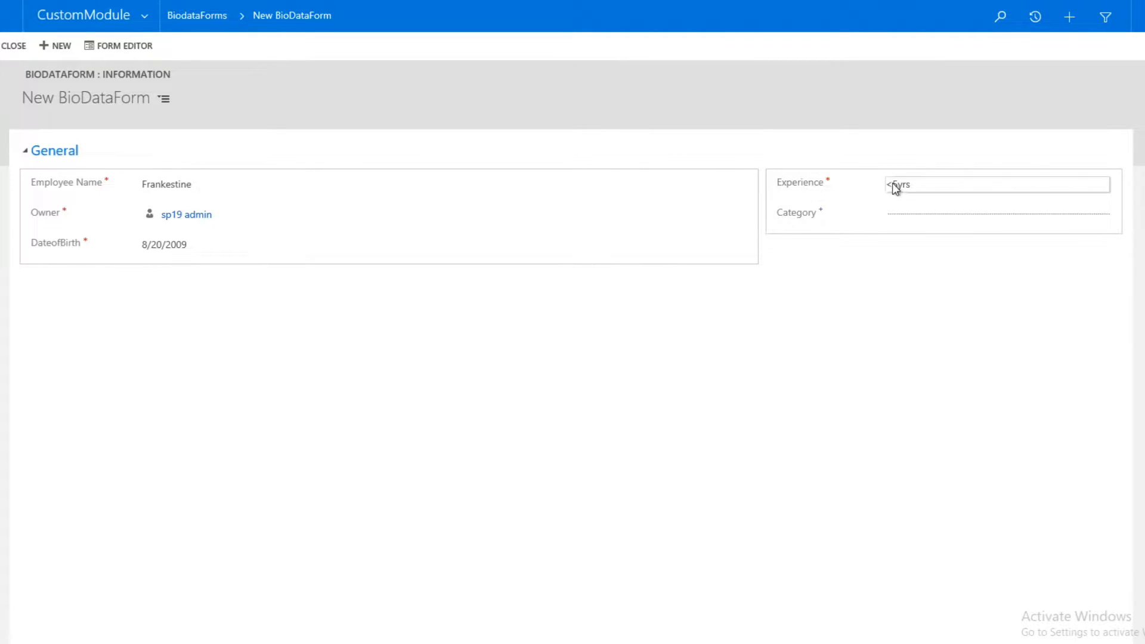
left_click(913, 213)
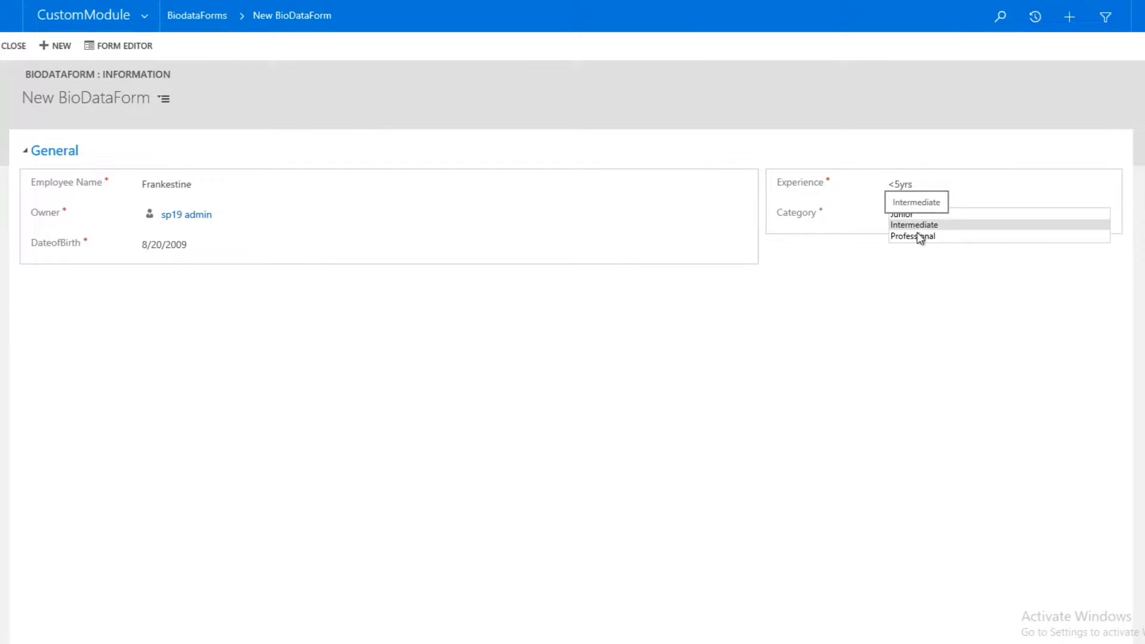
Step: Change Experience to <10Yrs and review the options offered for Category and Experience
left_click(925, 188)
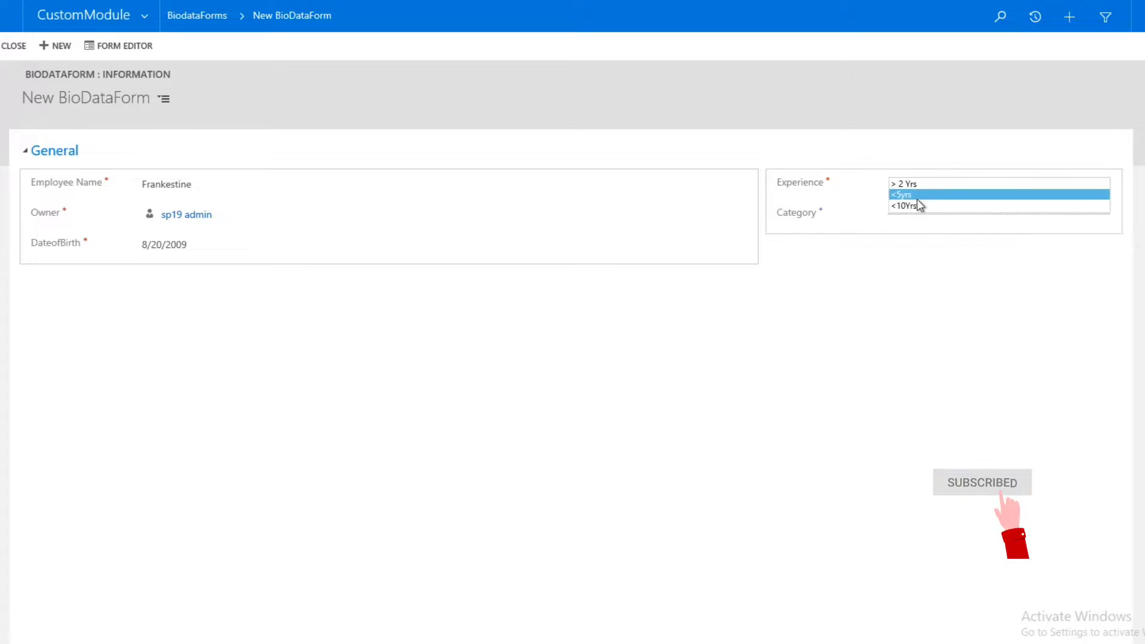
left_click(914, 205)
left_click(920, 215)
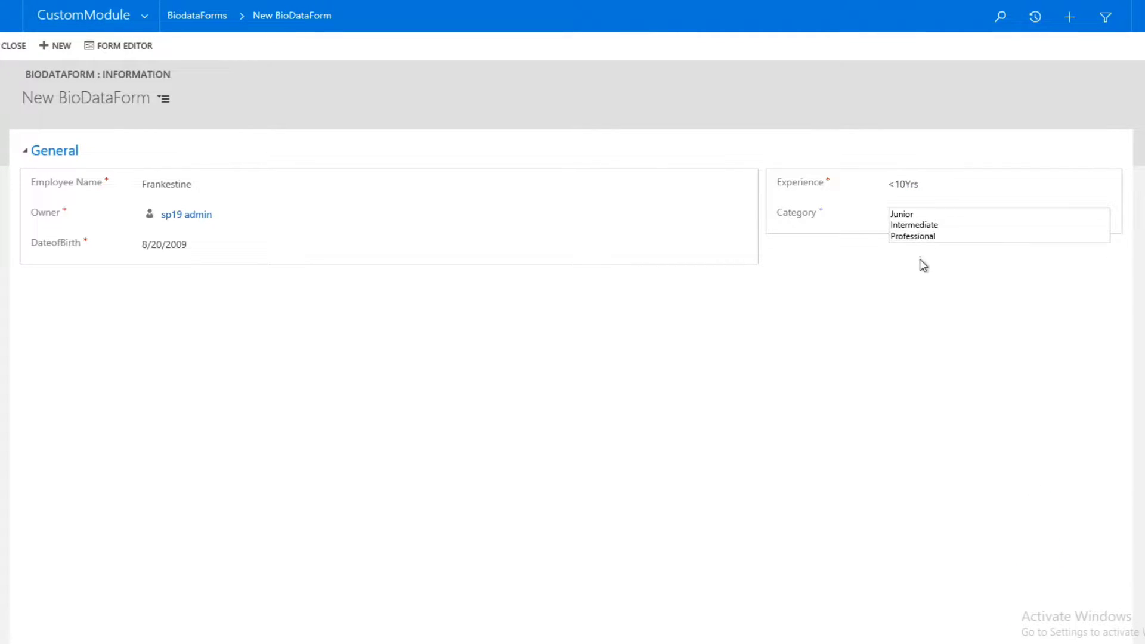
left_click(872, 297)
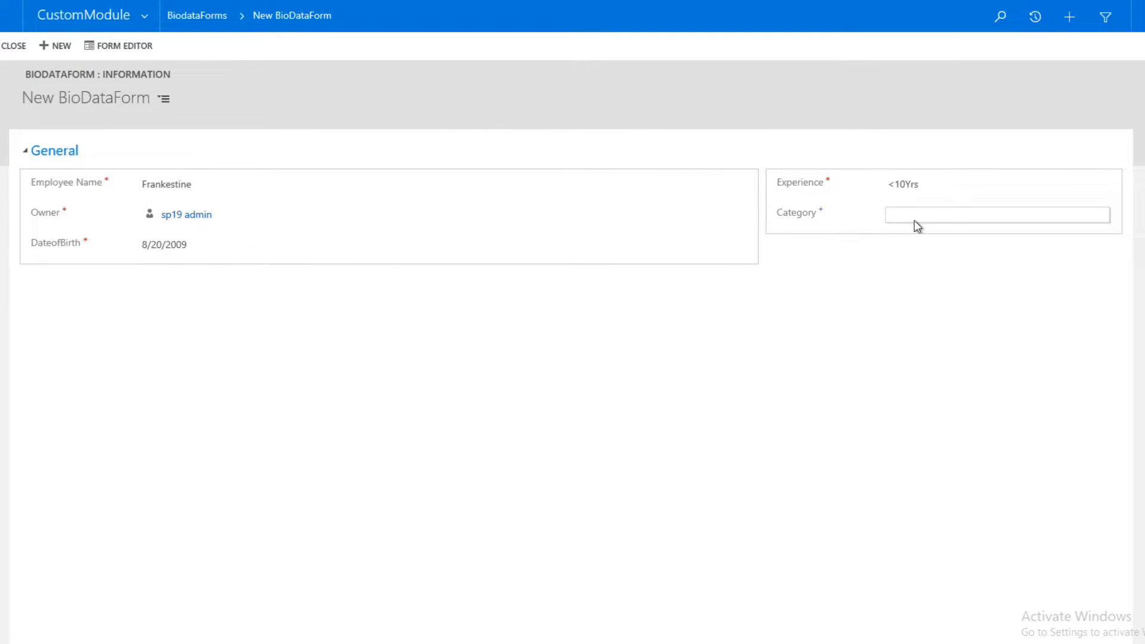
left_click(911, 187)
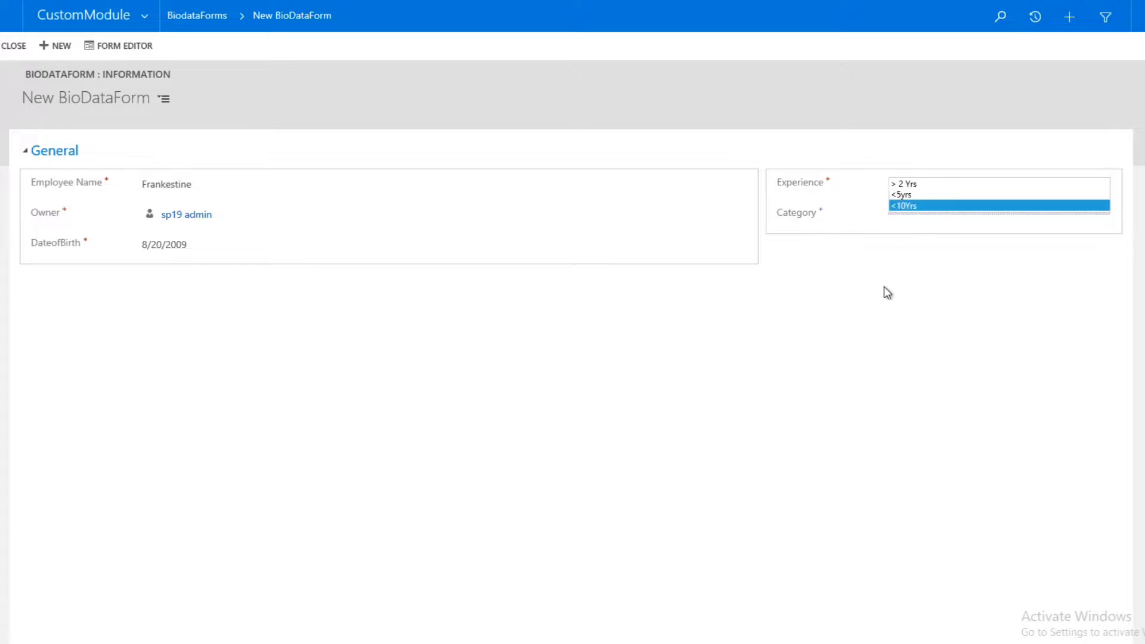
left_click(763, 300)
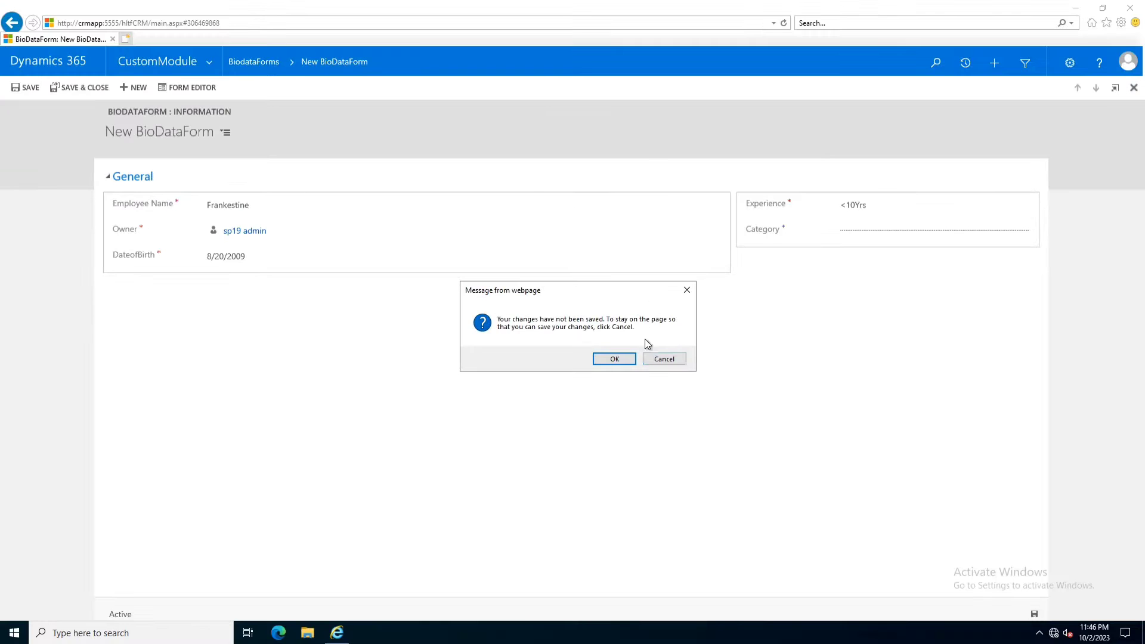
Step: Set Experience back to <5yrs and return to the BiodataForms list, discarding the unsaved record
left_click(661, 358)
left_click(1133, 88)
left_click(664, 358)
left_click(892, 207)
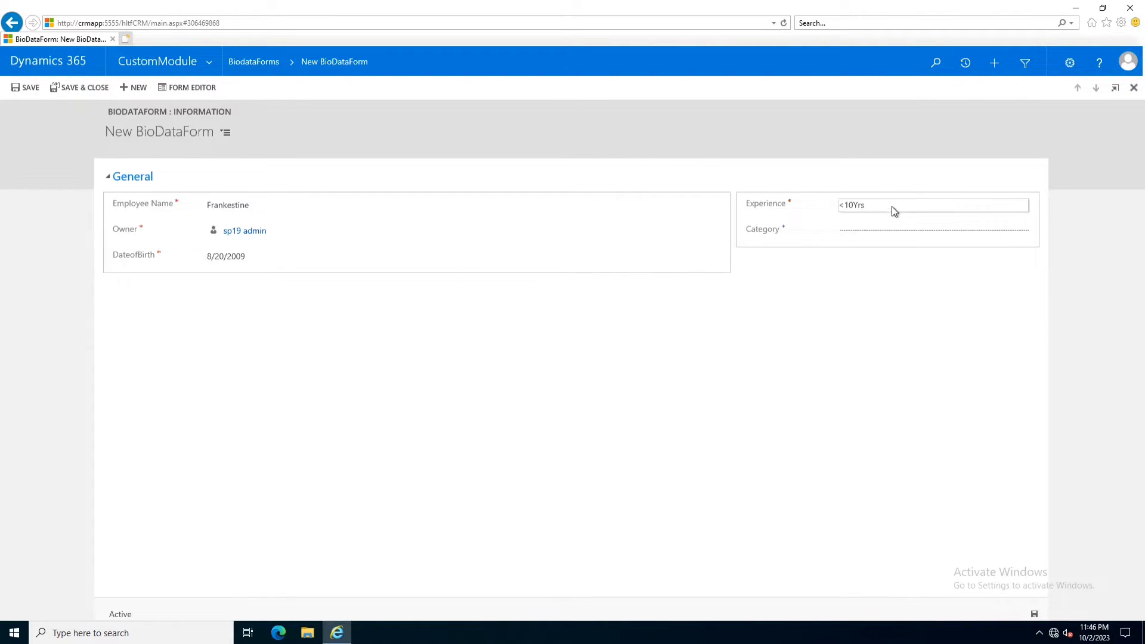
left_click(860, 223)
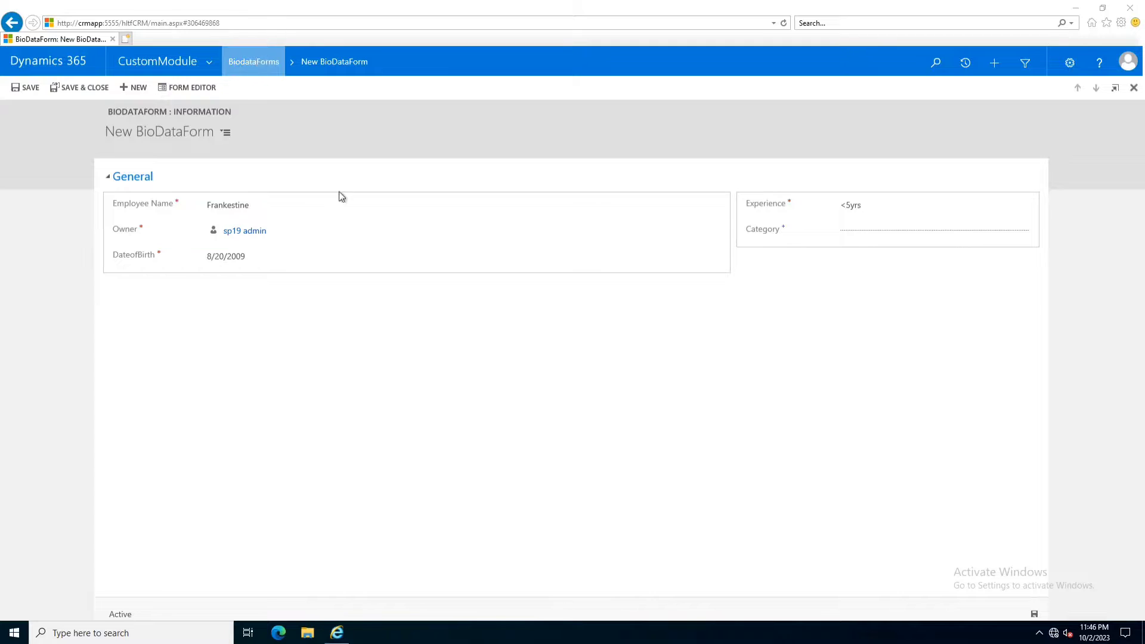
left_click(254, 61)
left_click(614, 360)
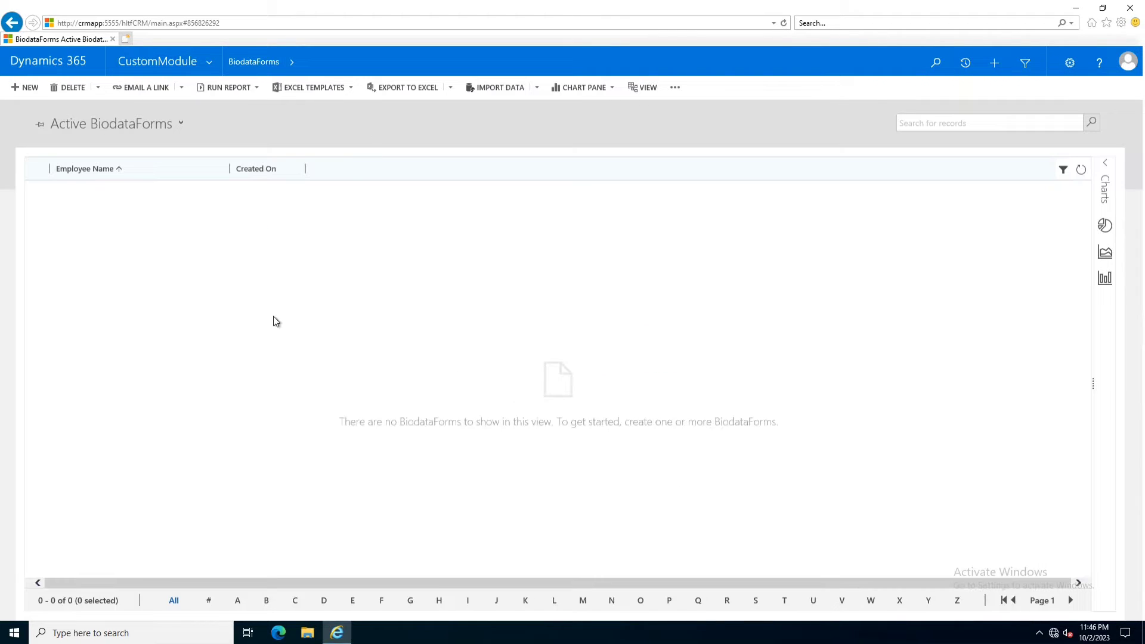
Step: Open the Default Solution from the system customization settings and maximize its window
left_click(203, 62)
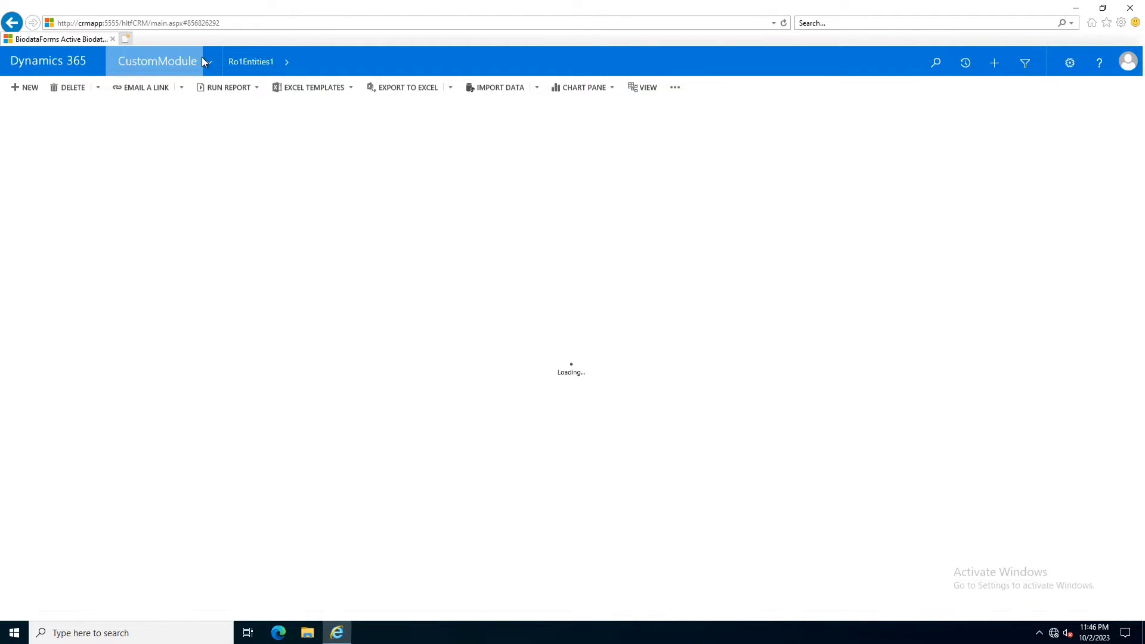
left_click(209, 62)
left_click(549, 113)
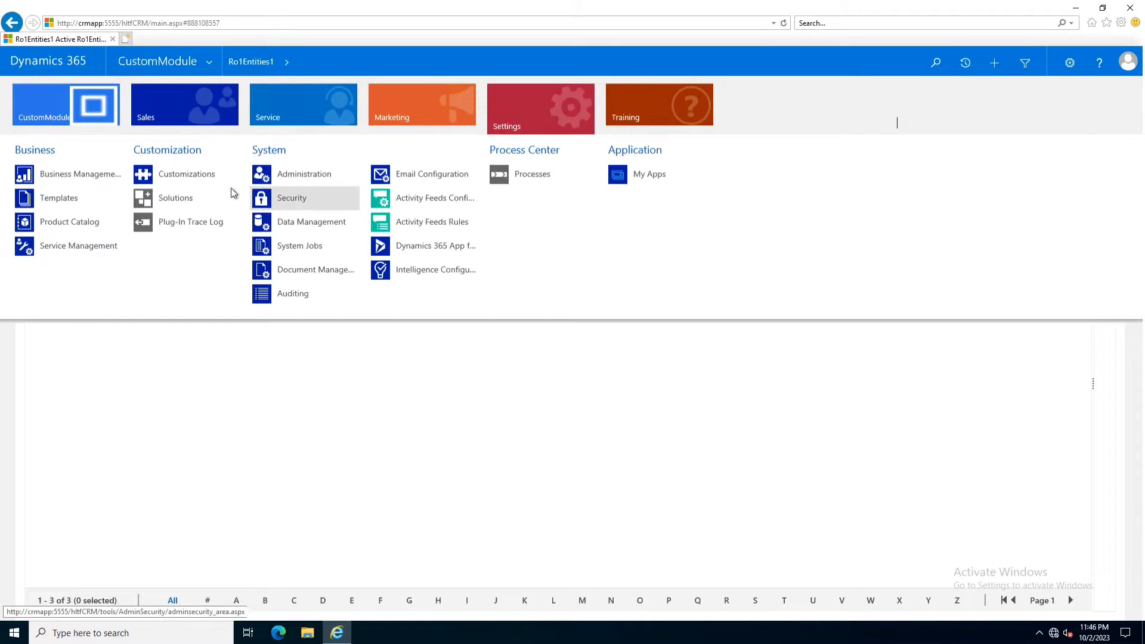
left_click(184, 171)
left_click(133, 136)
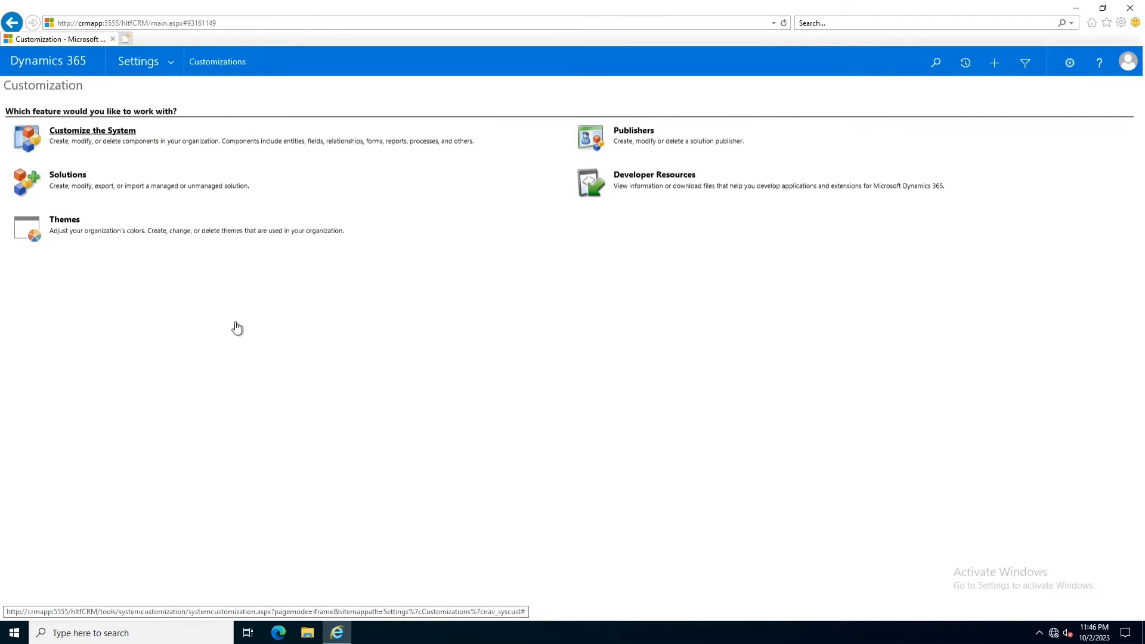
left_click(845, 118)
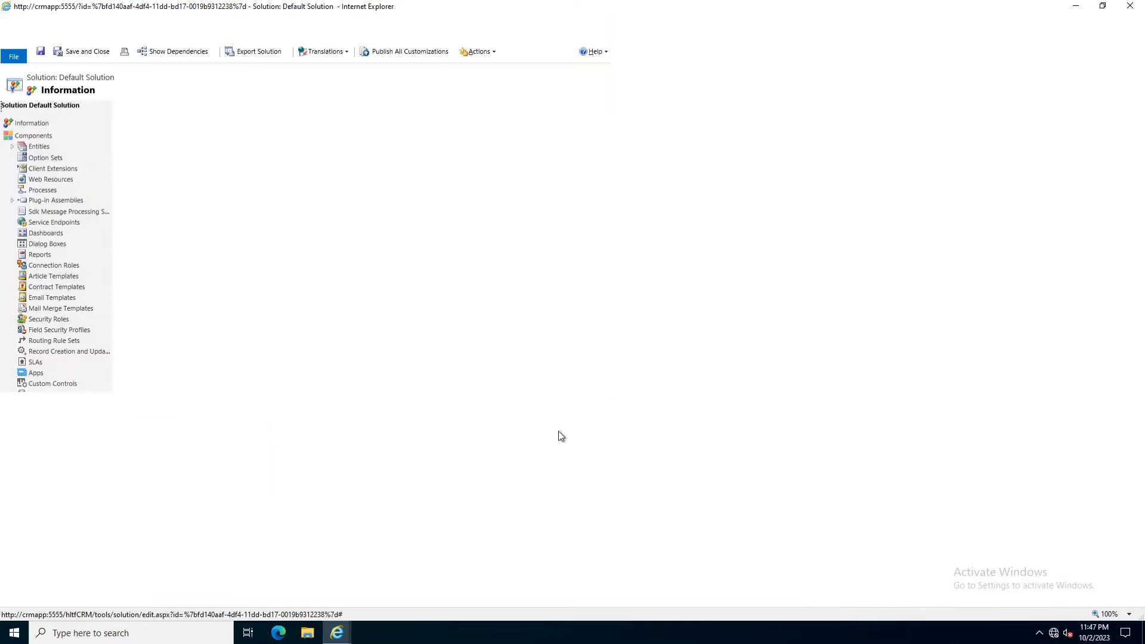
Step: Expand the BioDataForm entity in the Default Solution and start a new business rule for it
left_click(13, 148)
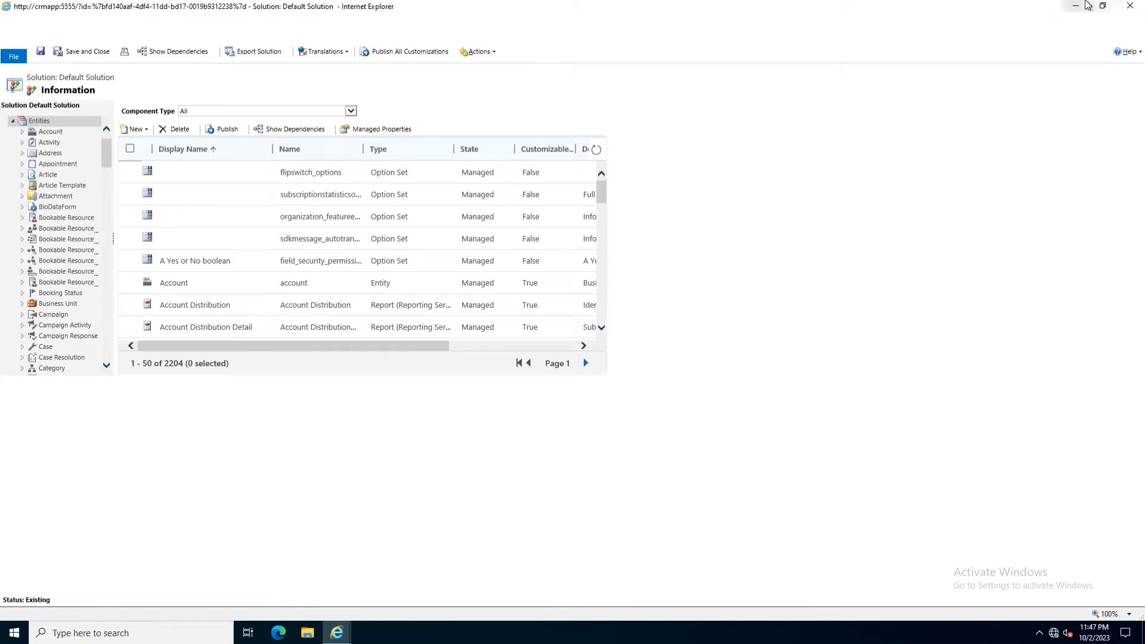
left_click(1102, 6)
left_click(844, 118)
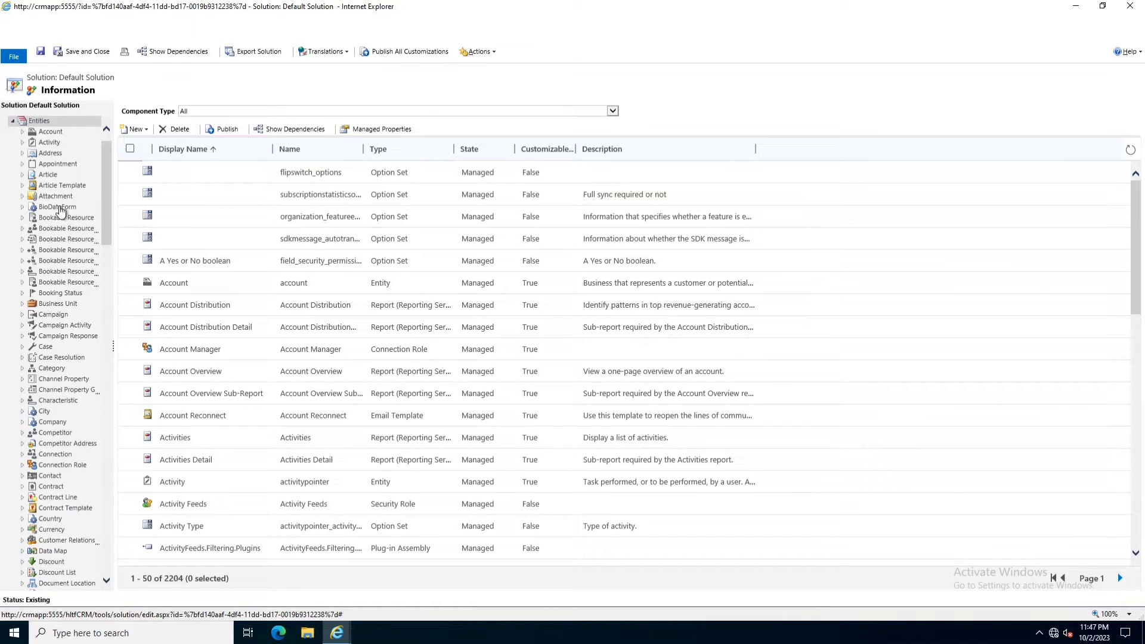
left_click(27, 210)
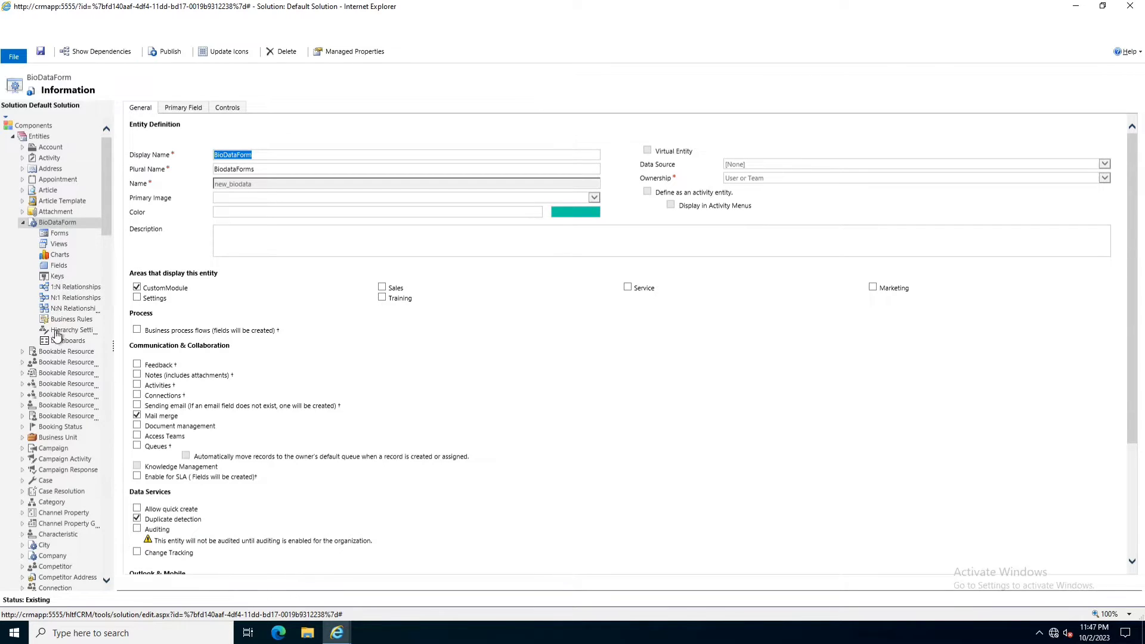
left_click(70, 322)
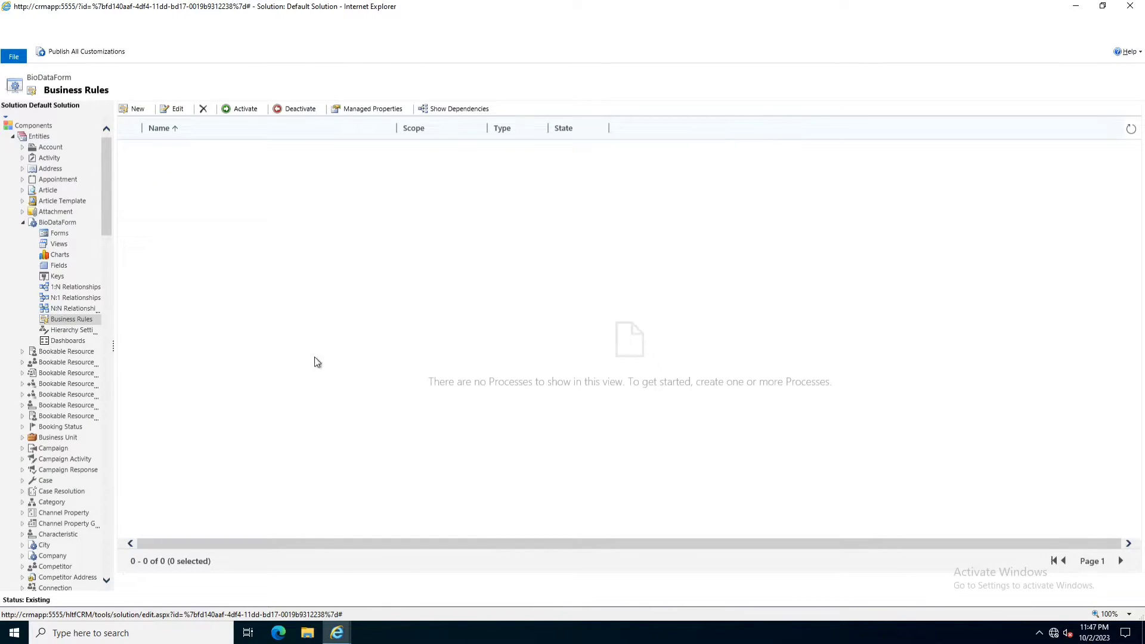
left_click(136, 109)
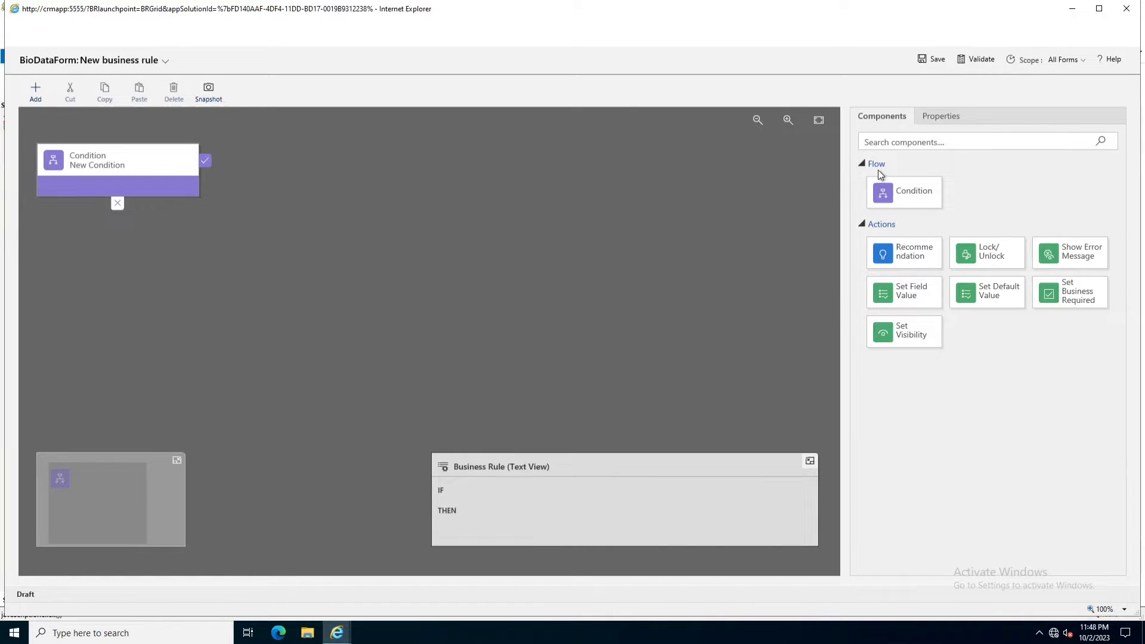
Step: Review the available rule components and rename the initial condition to JuniorSet
left_click(940, 115)
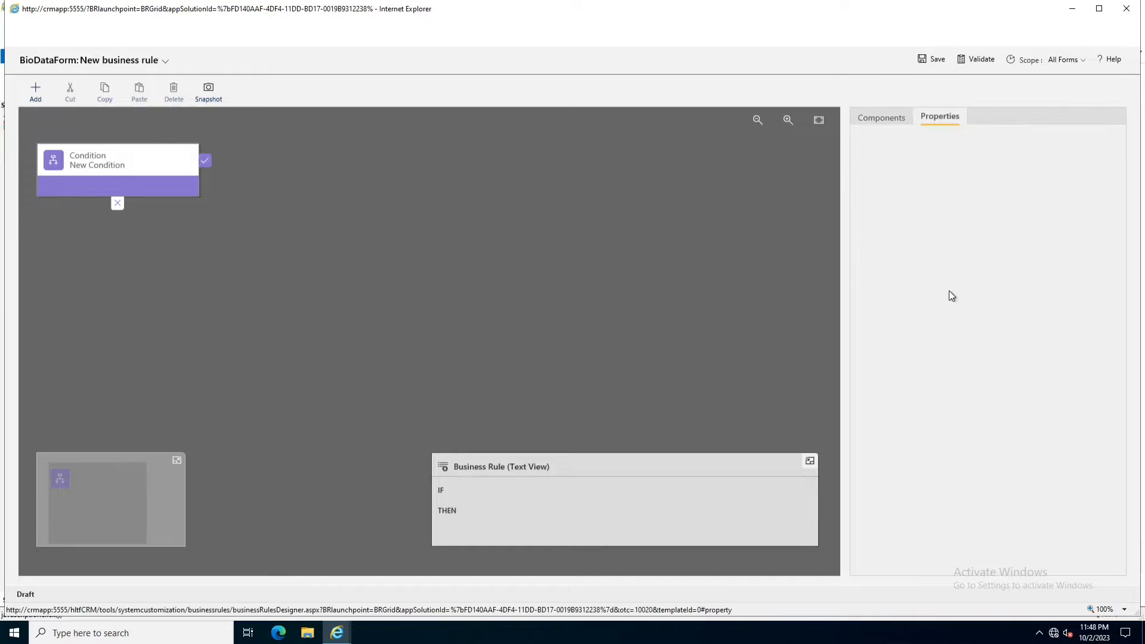
left_click(886, 118)
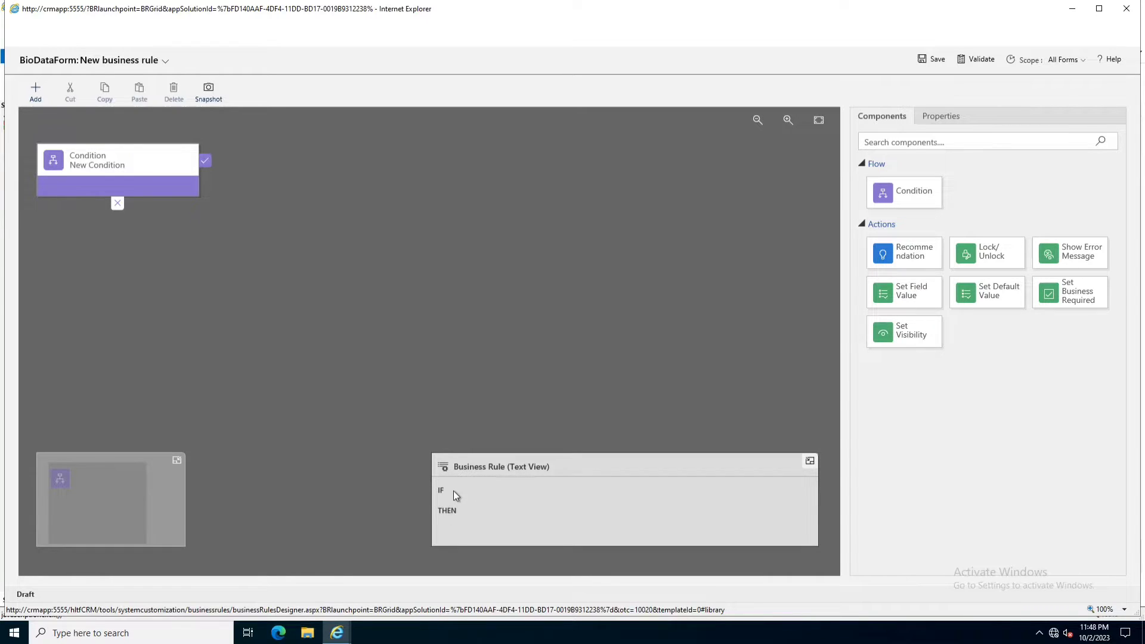
left_click(102, 163)
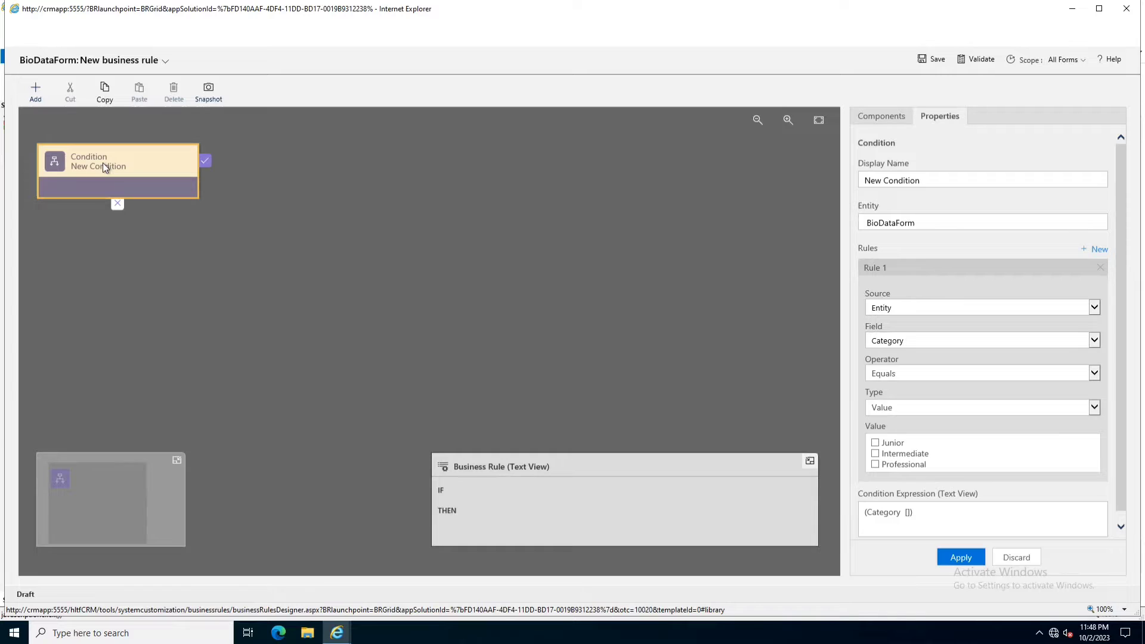
left_click_drag(940, 179, 774, 188)
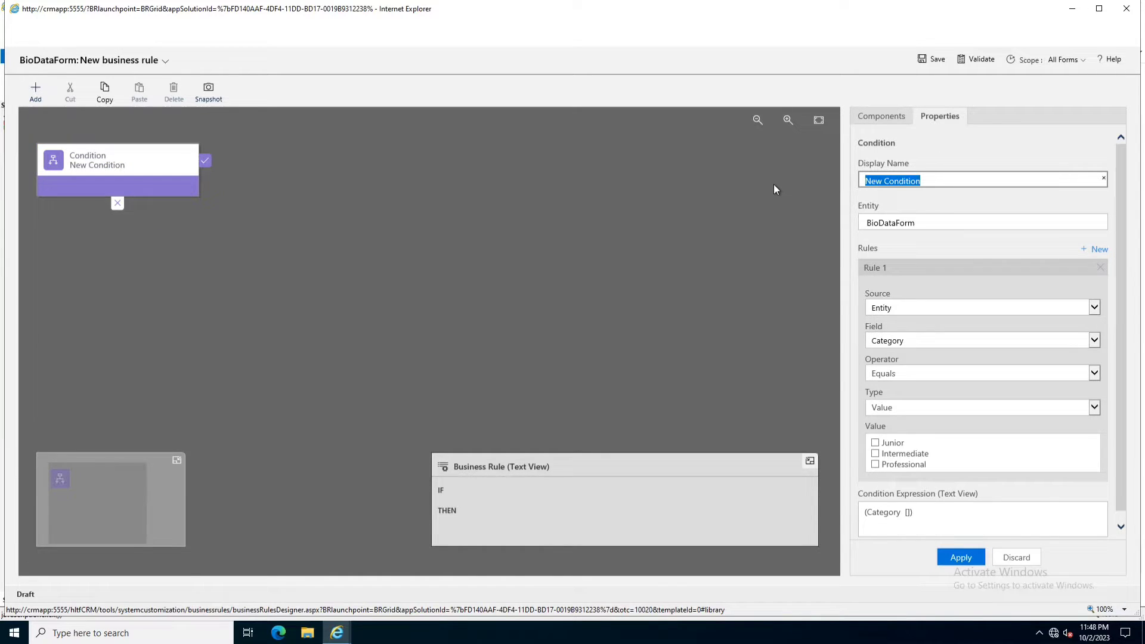
key("BackSpace")
type("JuniorSet")
Step: Define the JuniorSet condition's rule as entity field Experience equals value > 2 Yrs and apply it
left_click(908, 309)
left_click(907, 308)
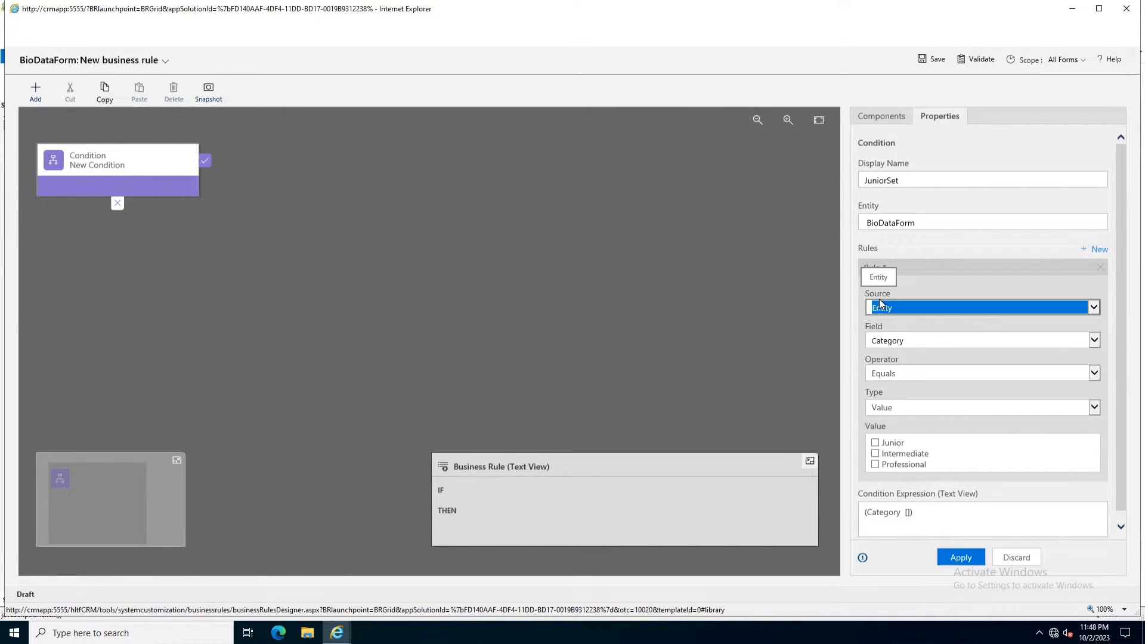
left_click(899, 341)
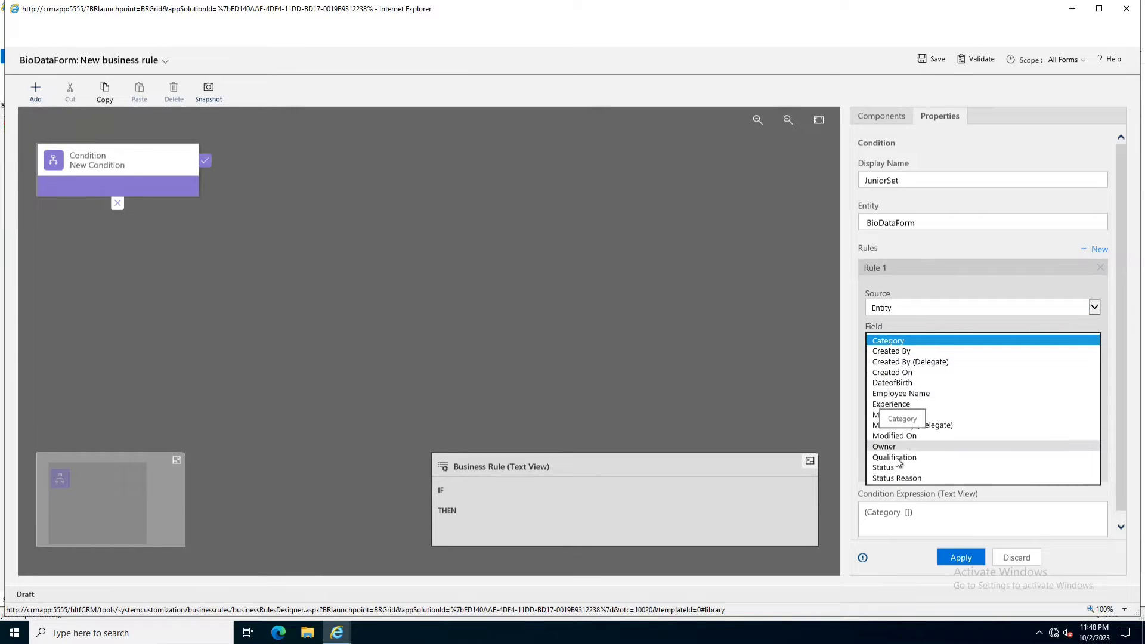
left_click(906, 404)
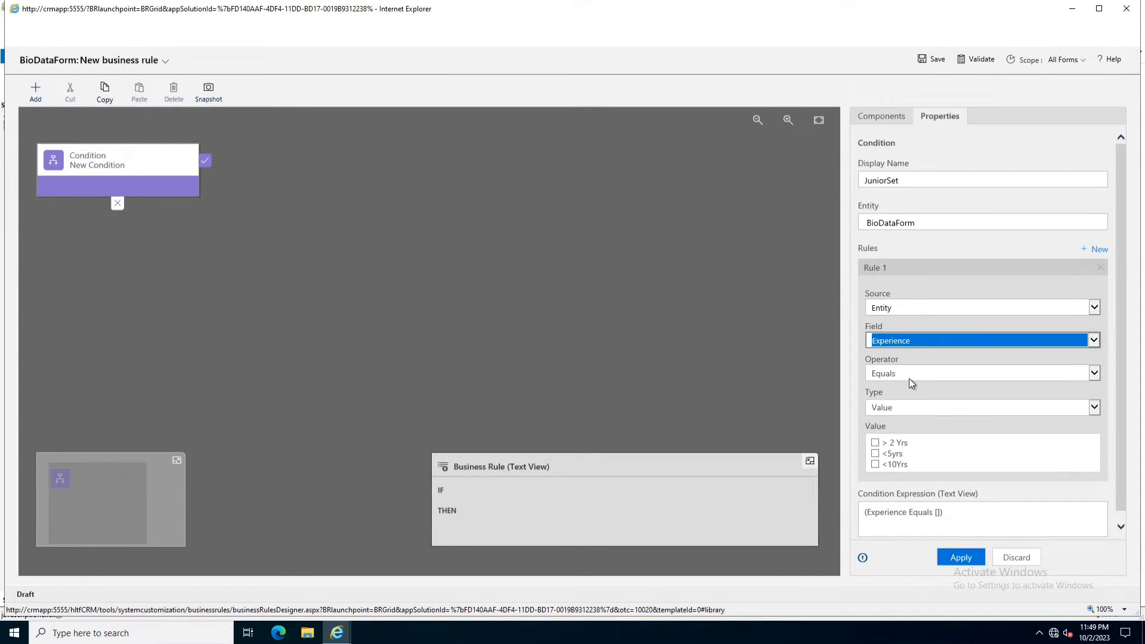
left_click(875, 443)
left_click(961, 557)
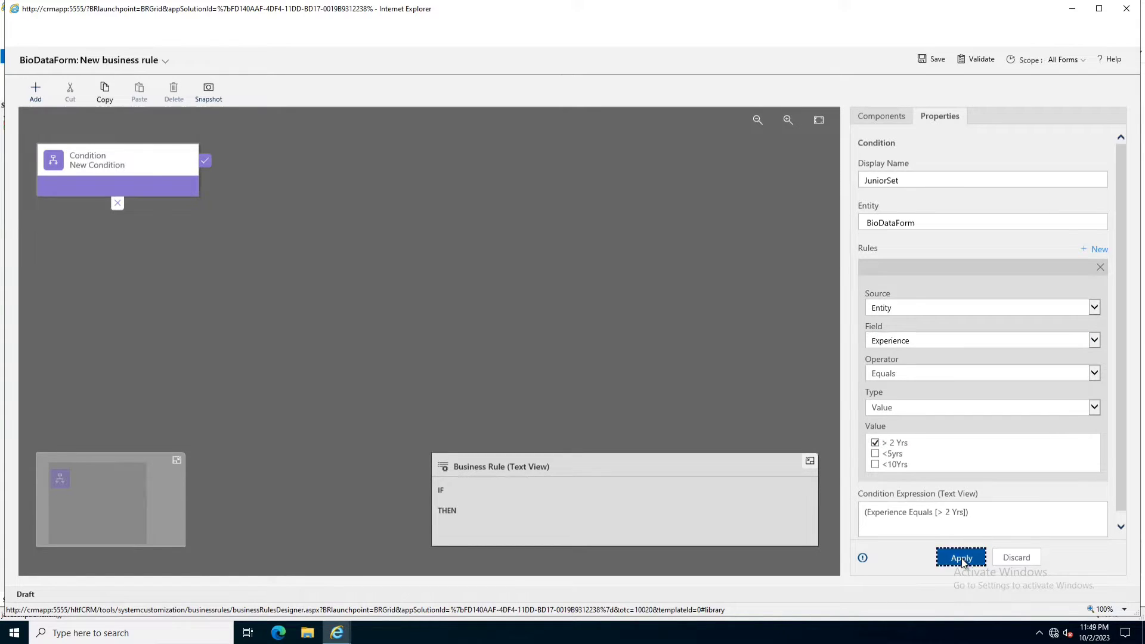
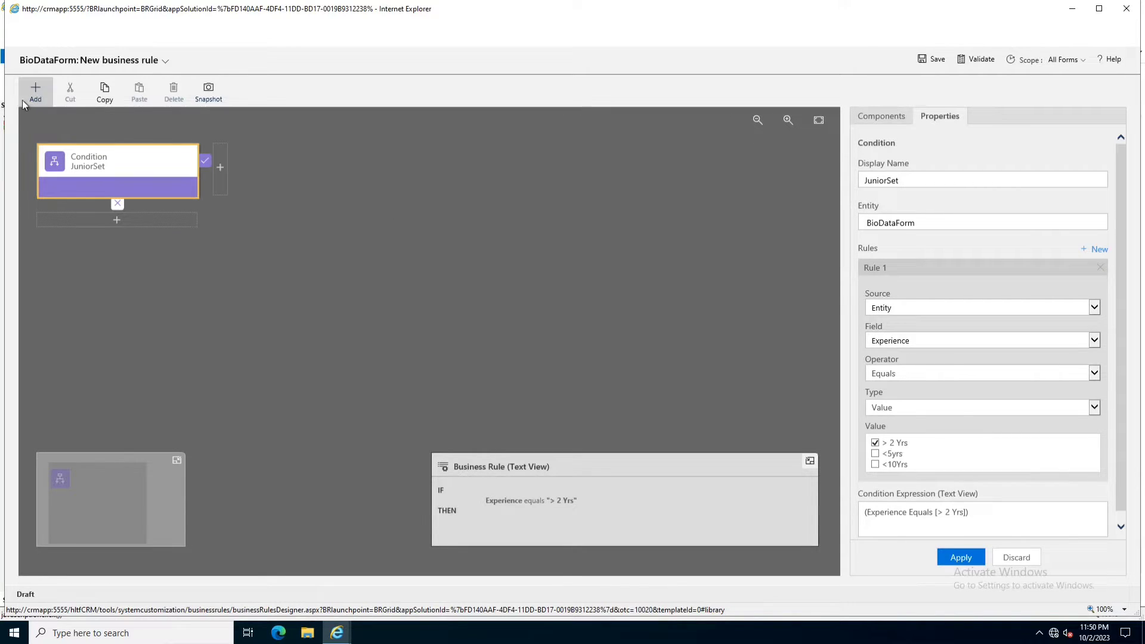
Step: Add a Set Field Value action named Junior to JuniorSet's true branch, setting Category to Junior, and apply it
left_click(220, 167)
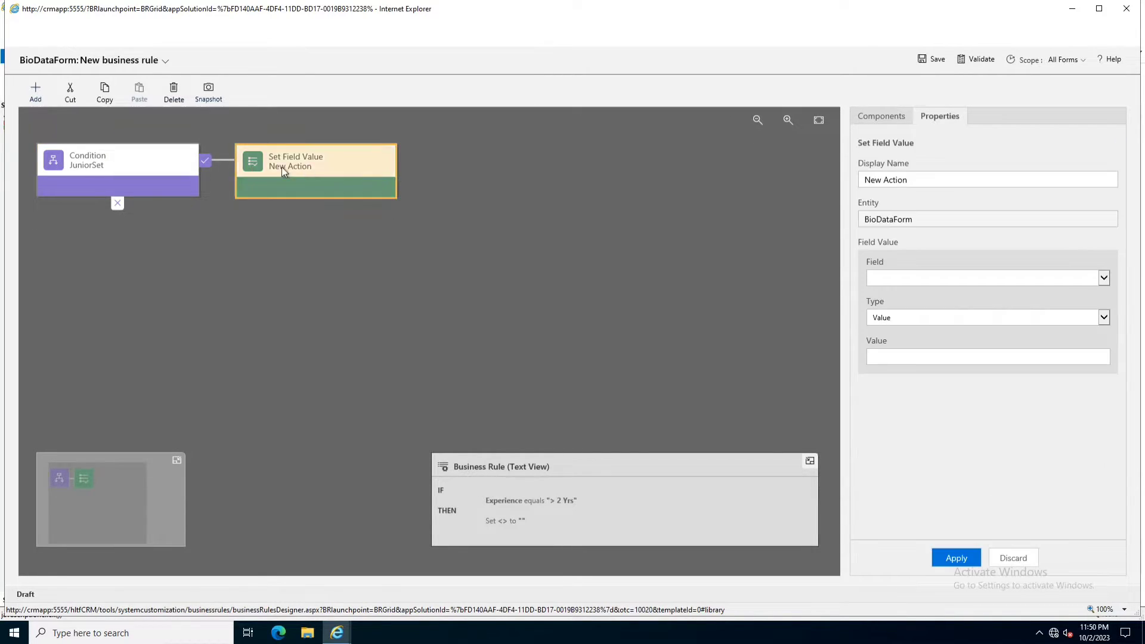
left_click_drag(903, 186, 837, 176)
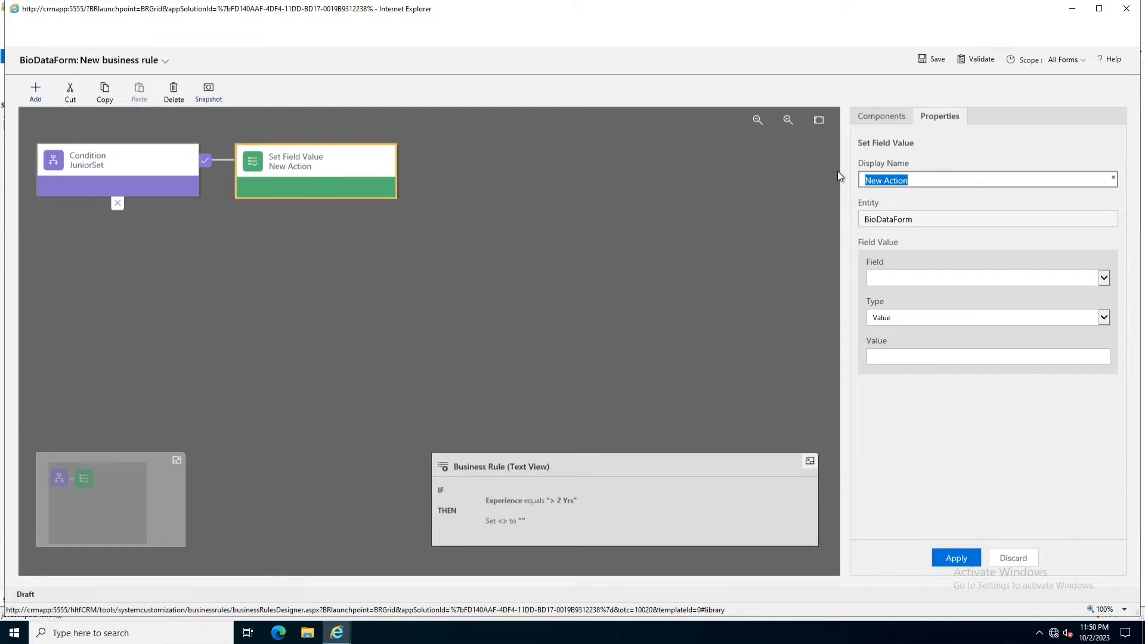
type("Junior")
left_click(903, 281)
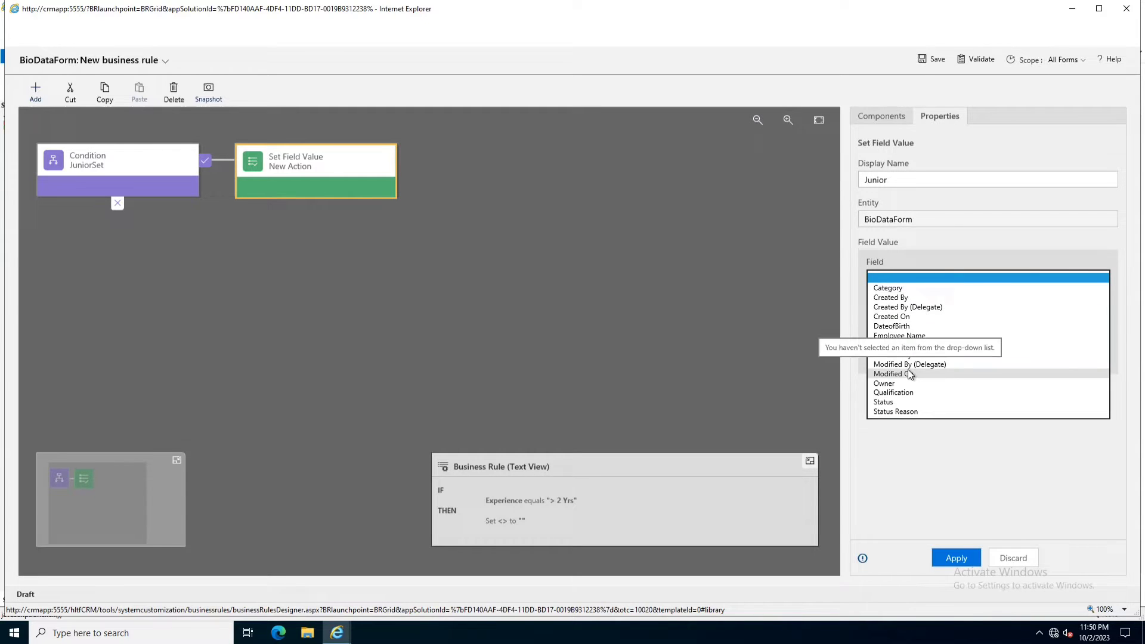
left_click(888, 288)
left_click(917, 358)
left_click(917, 359)
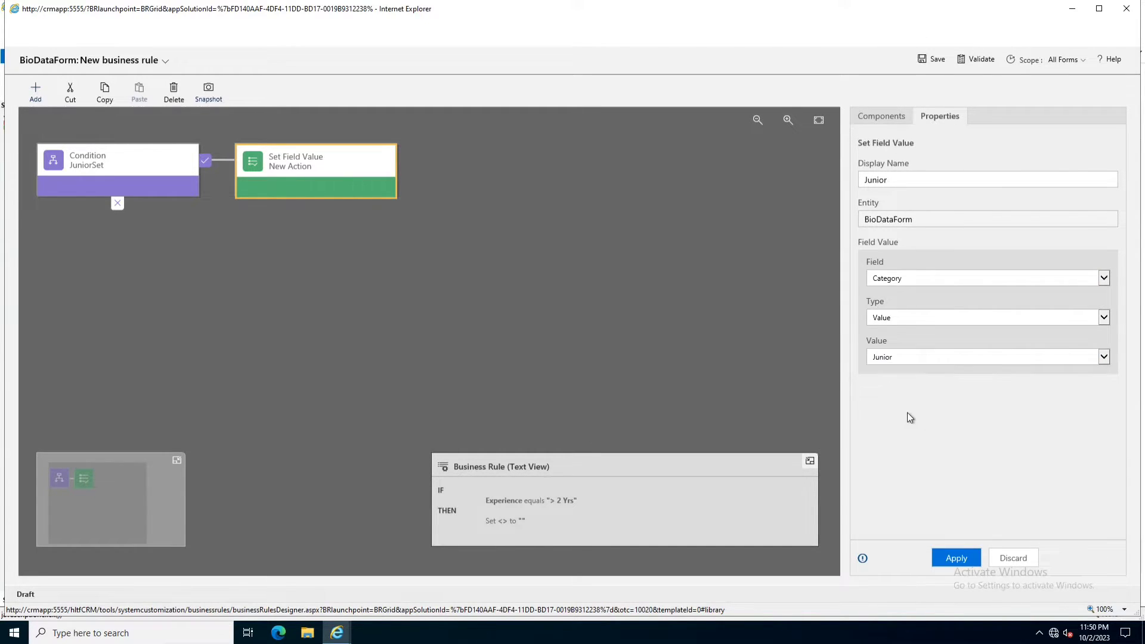
left_click(955, 558)
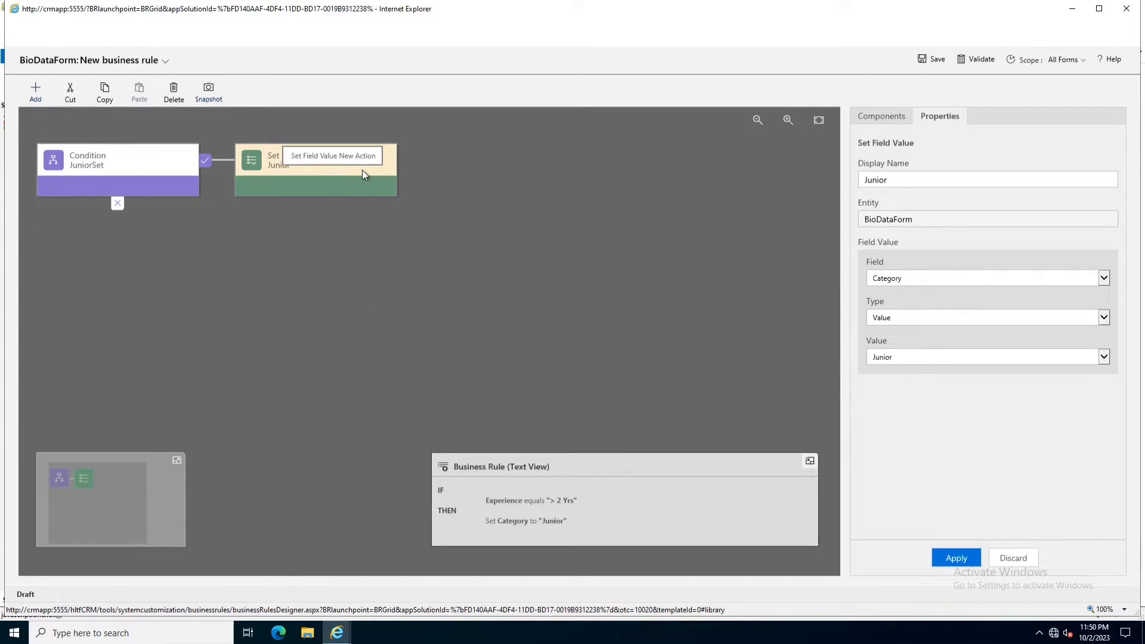
Step: Add a Lock/Unlock action after the Junior action and choose Category as the field to lock
left_click(35, 90)
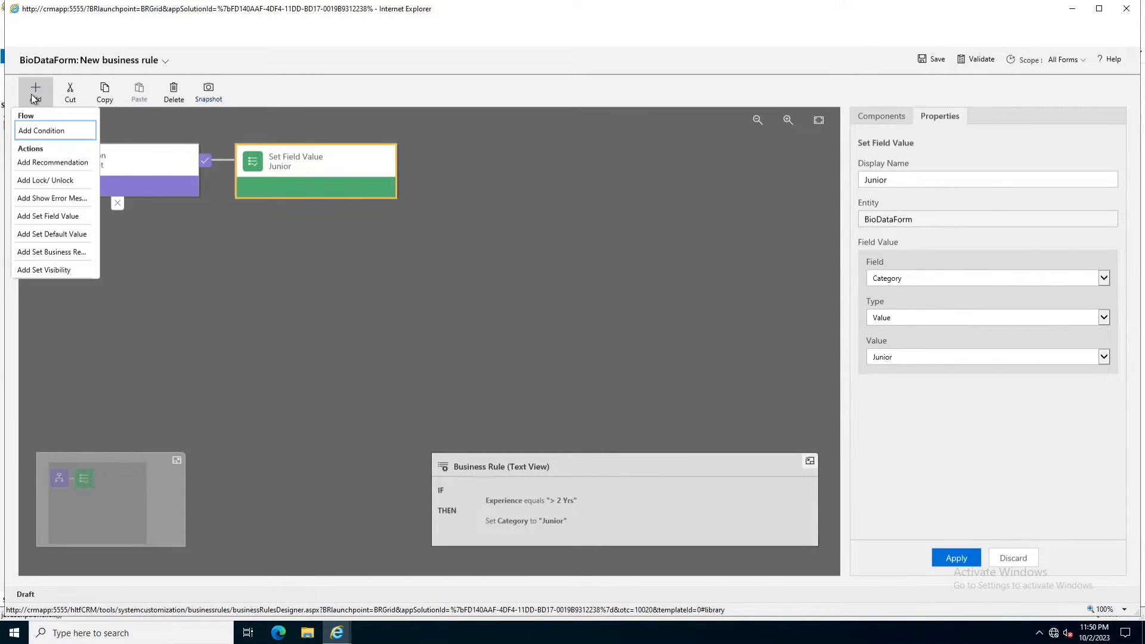
left_click(51, 179)
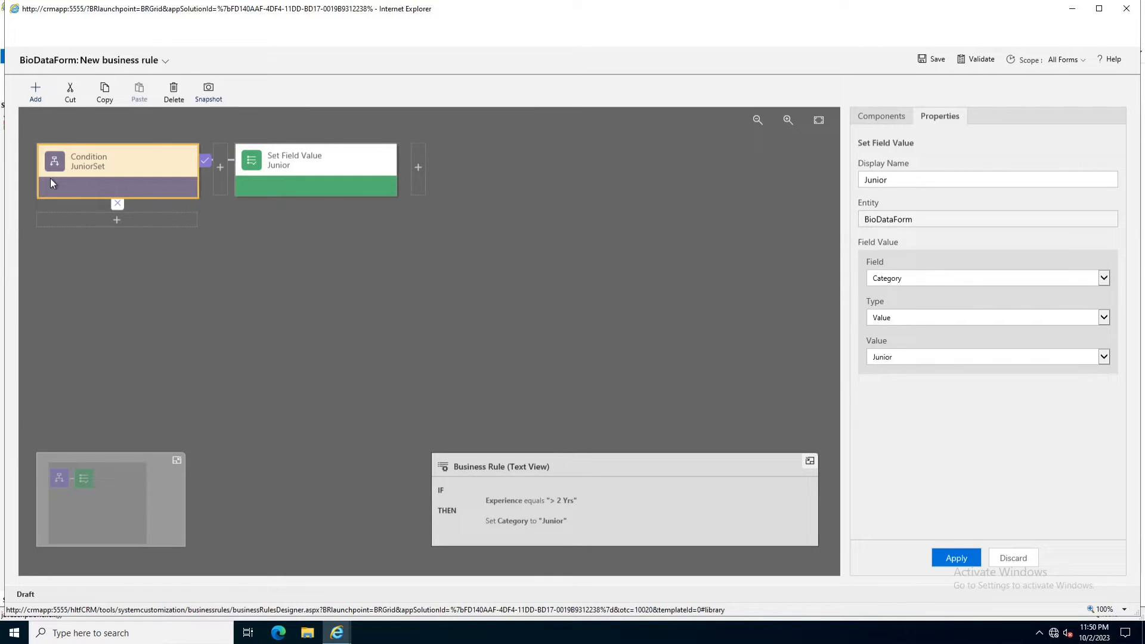
left_click(420, 172)
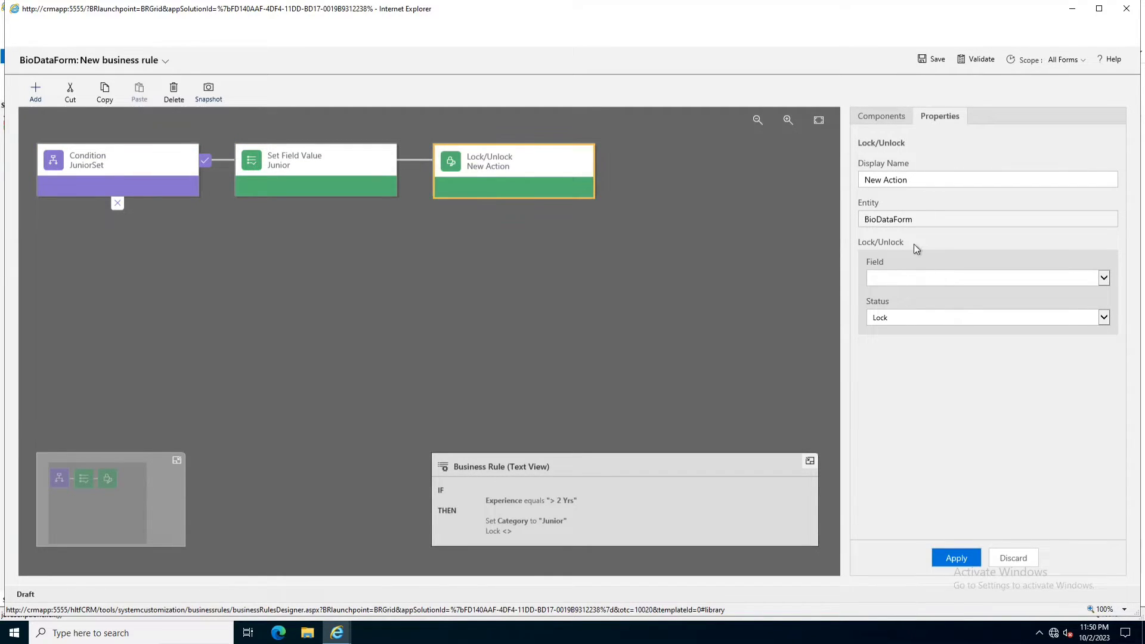
left_click(921, 276)
left_click(913, 287)
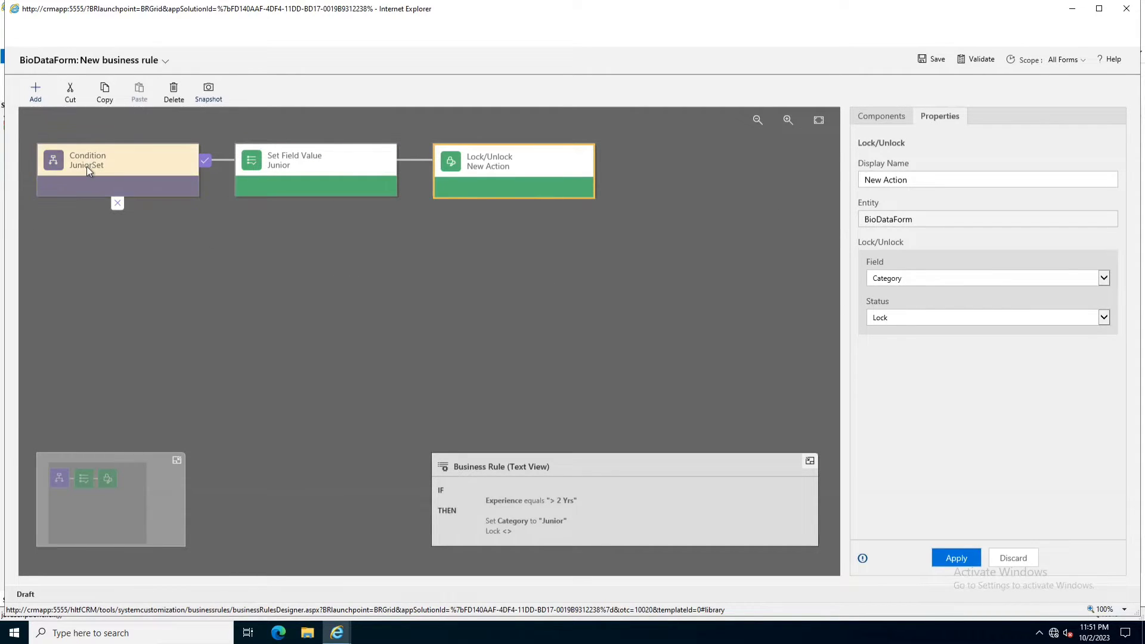
Step: Add a second condition to JuniorSet's false branch and enter Intermediate as its display name
left_click(35, 92)
left_click(44, 131)
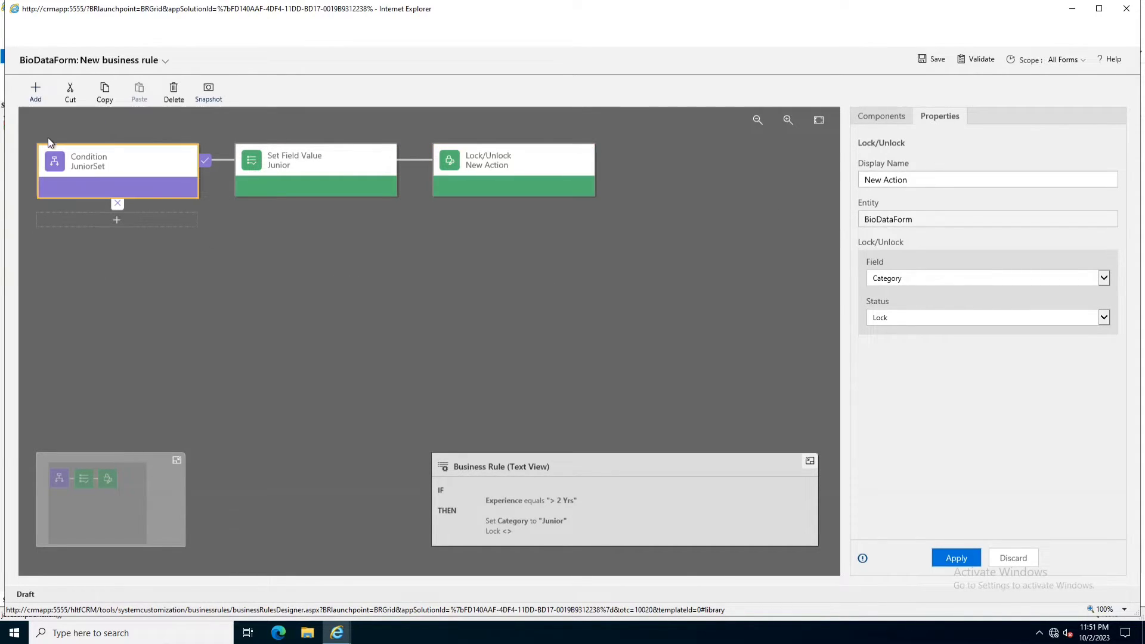
left_click(118, 219)
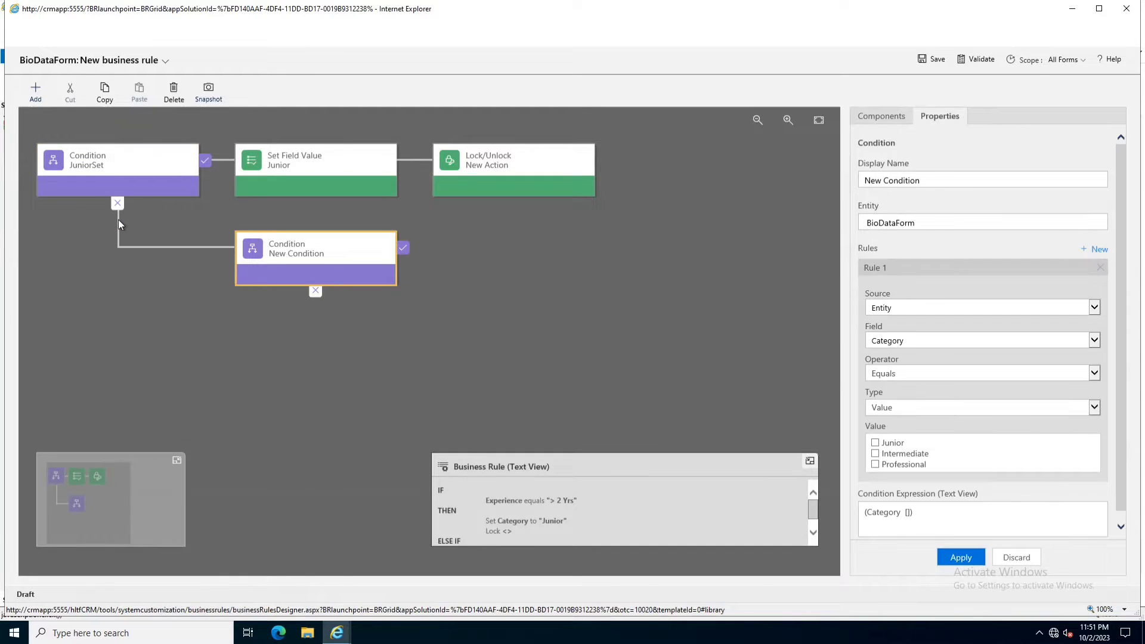
left_click(930, 181)
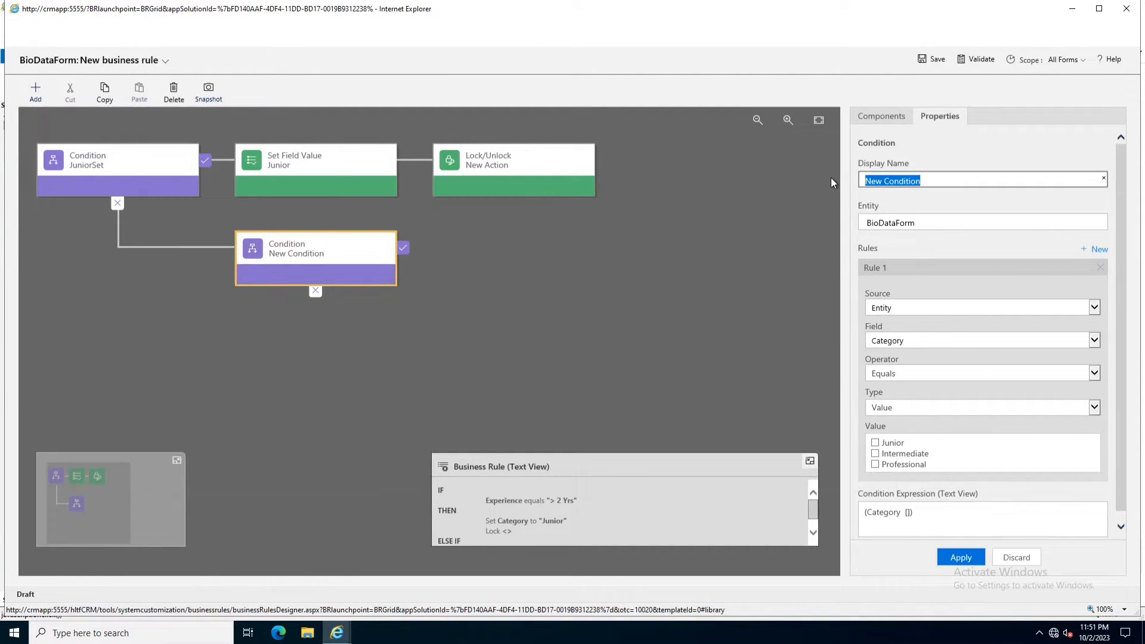
type("Intermediate")
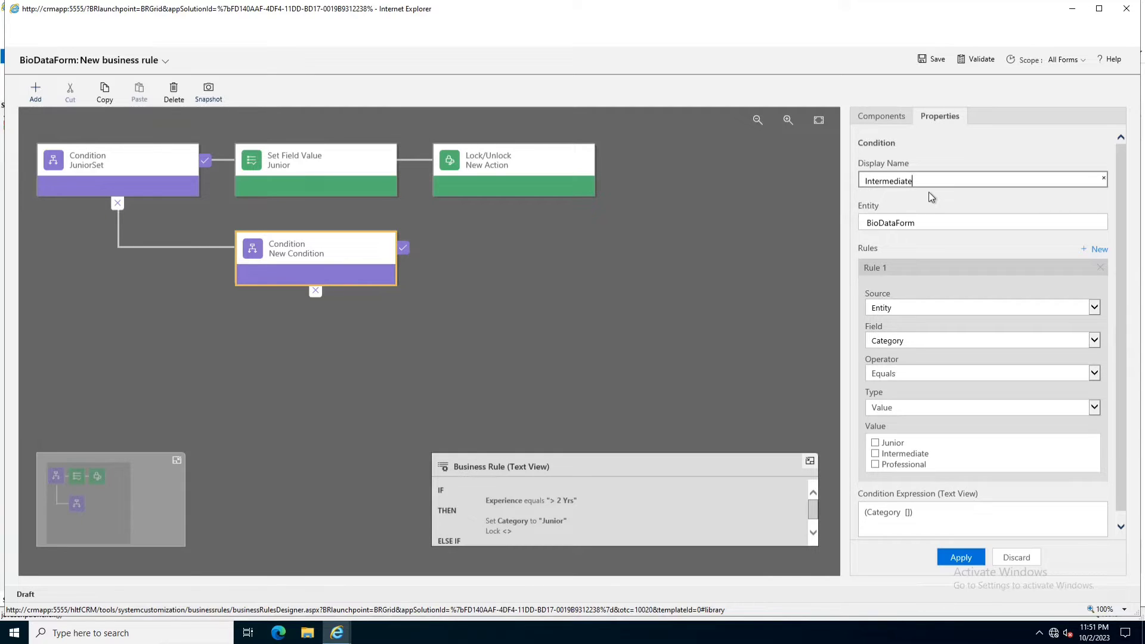
Step: Define the Intermediate condition's rule as entity field Experience equals value <5yrs and apply it
left_click(907, 308)
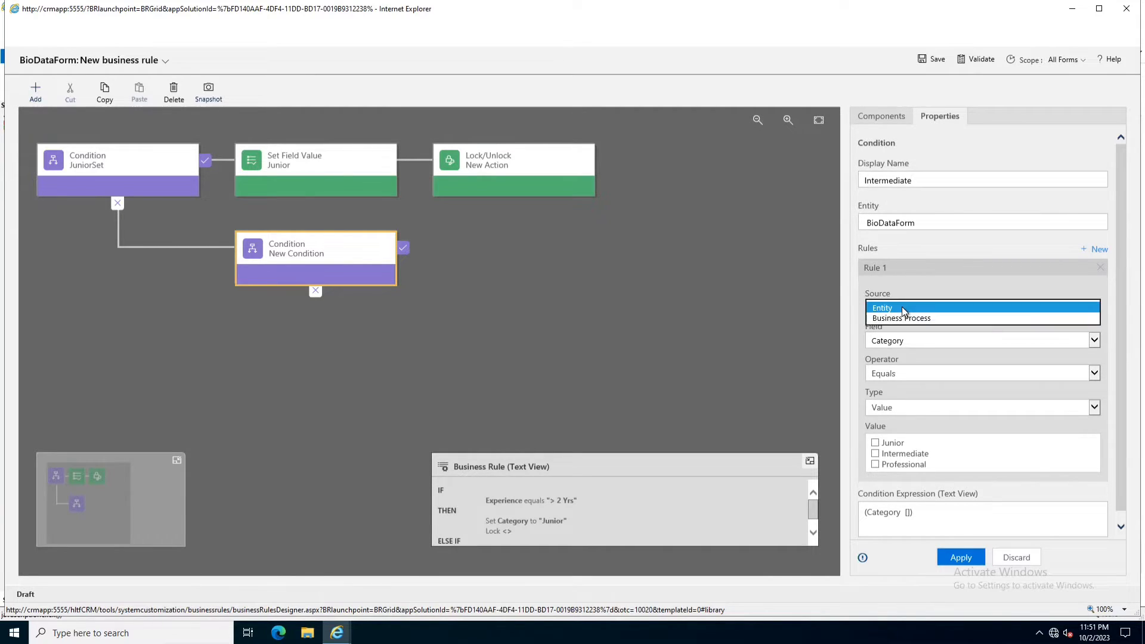
left_click(903, 320)
left_click(899, 343)
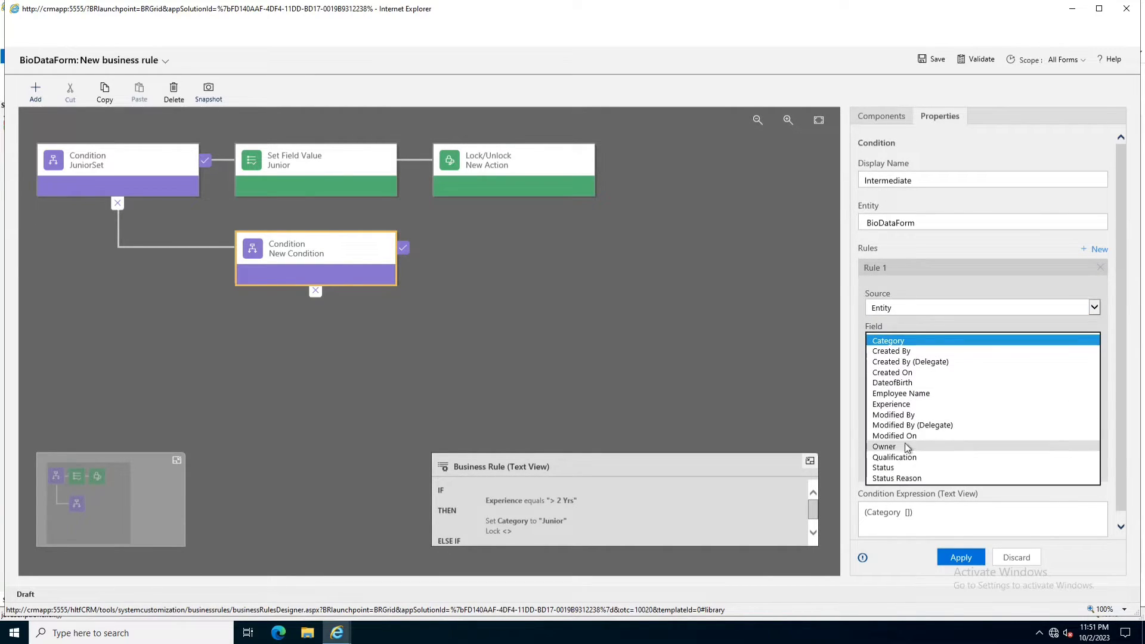
left_click(912, 424)
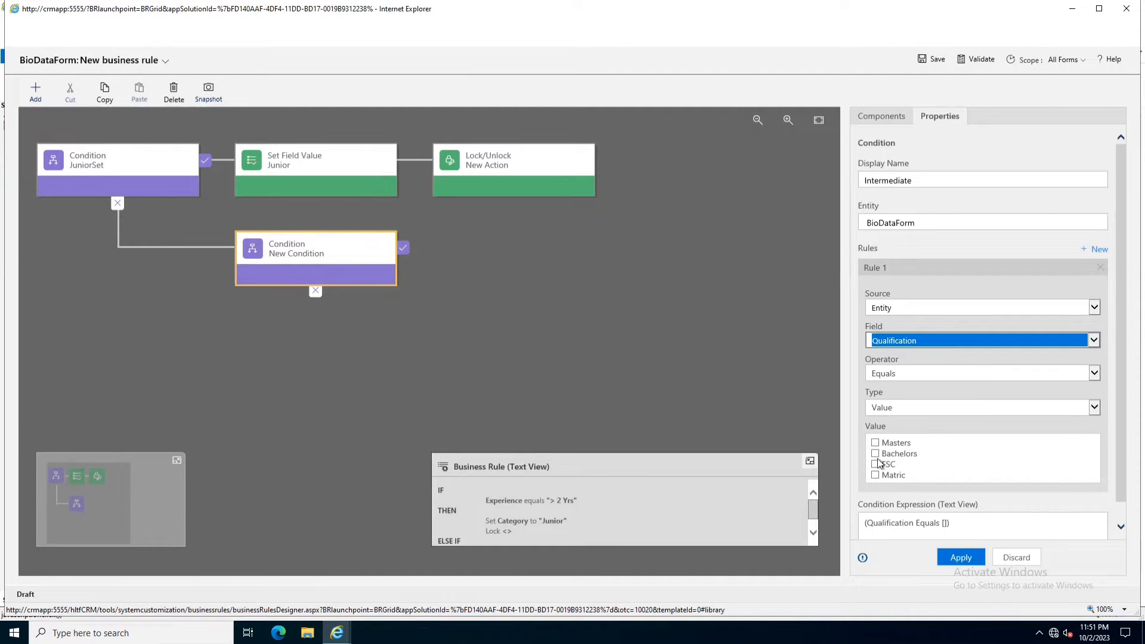
left_click(921, 341)
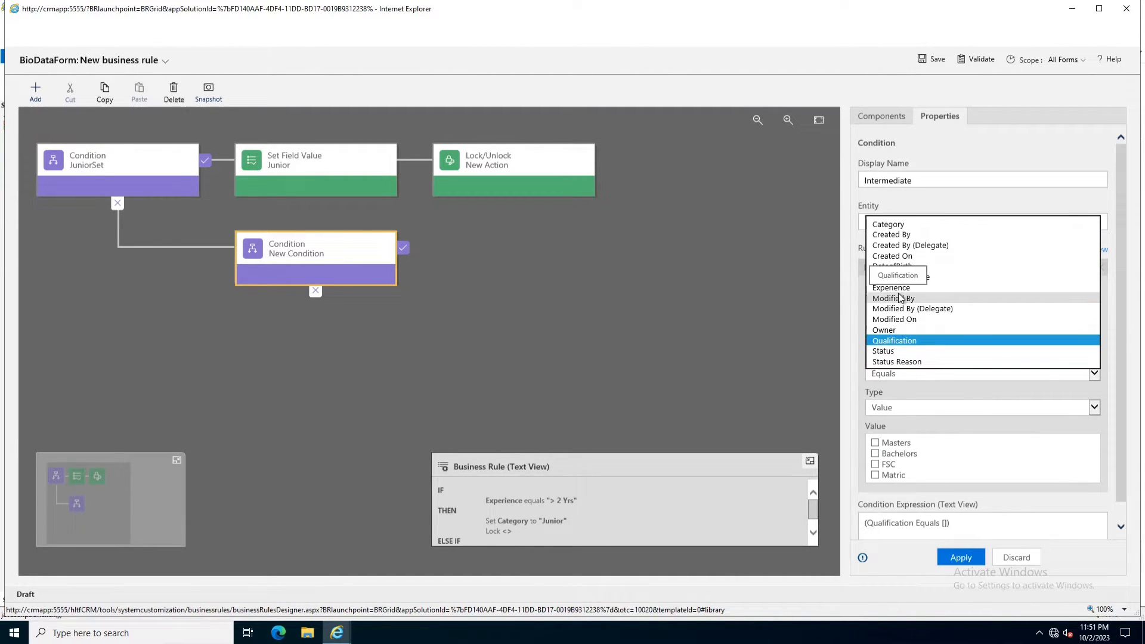
left_click(892, 288)
left_click(876, 454)
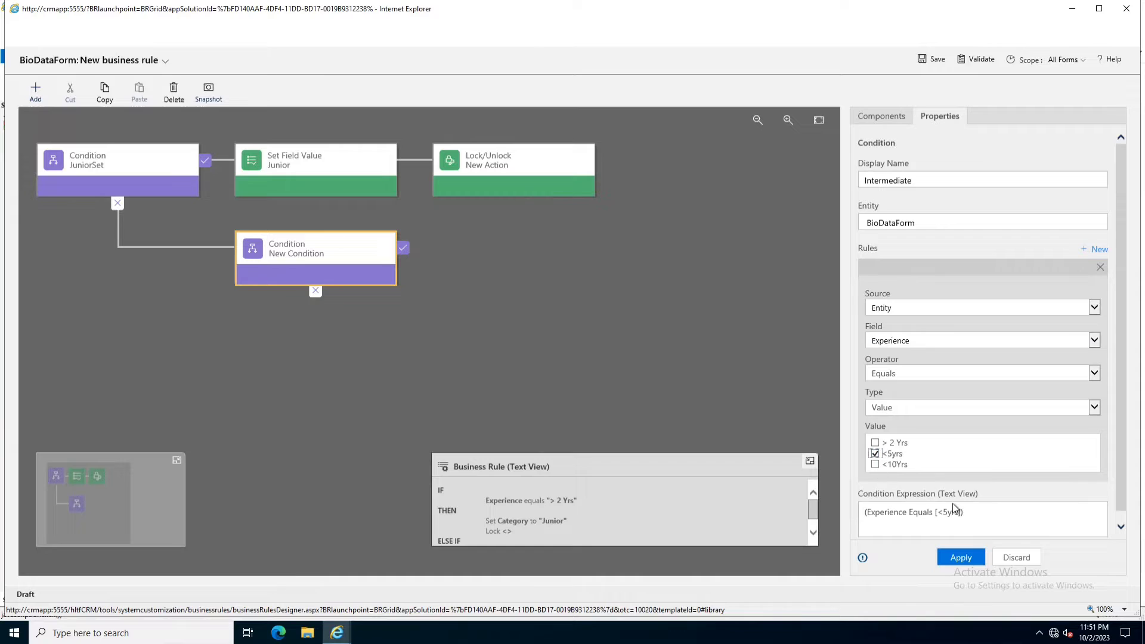
left_click(548, 282)
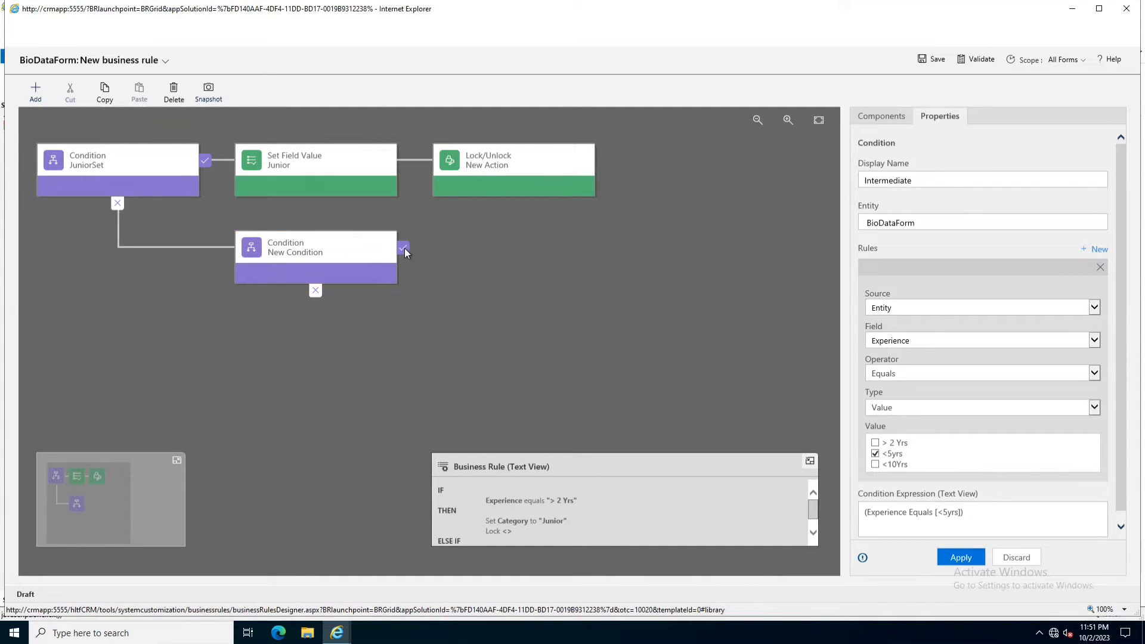
left_click(957, 557)
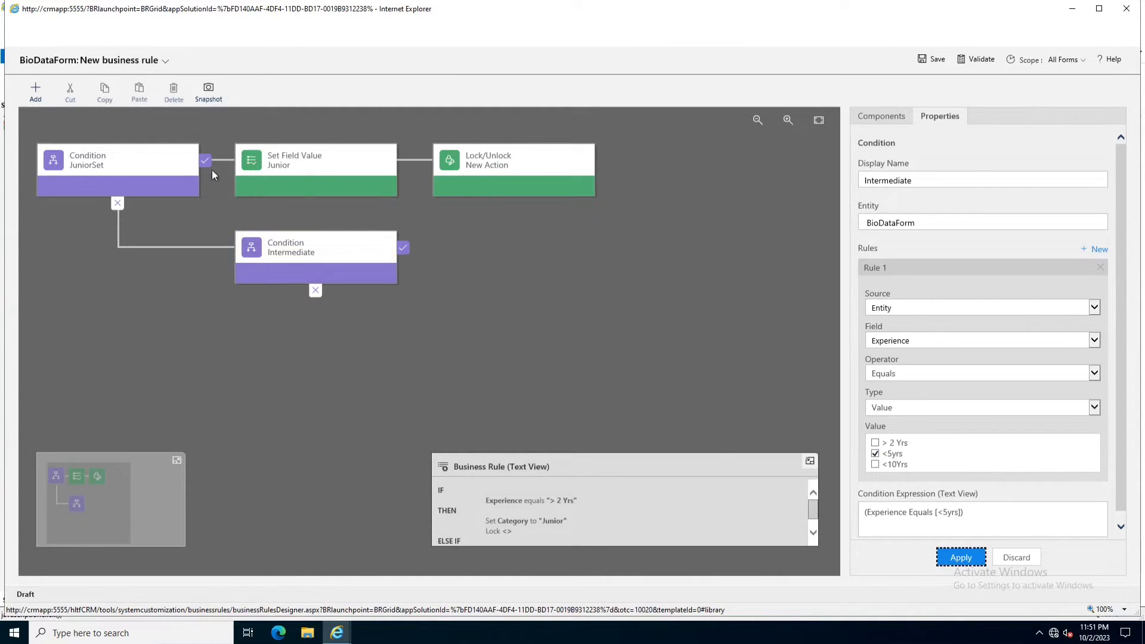
Step: Add a Set Field Value action to the Intermediate condition's true branch and enter ntermidiate as its display name
left_click(37, 89)
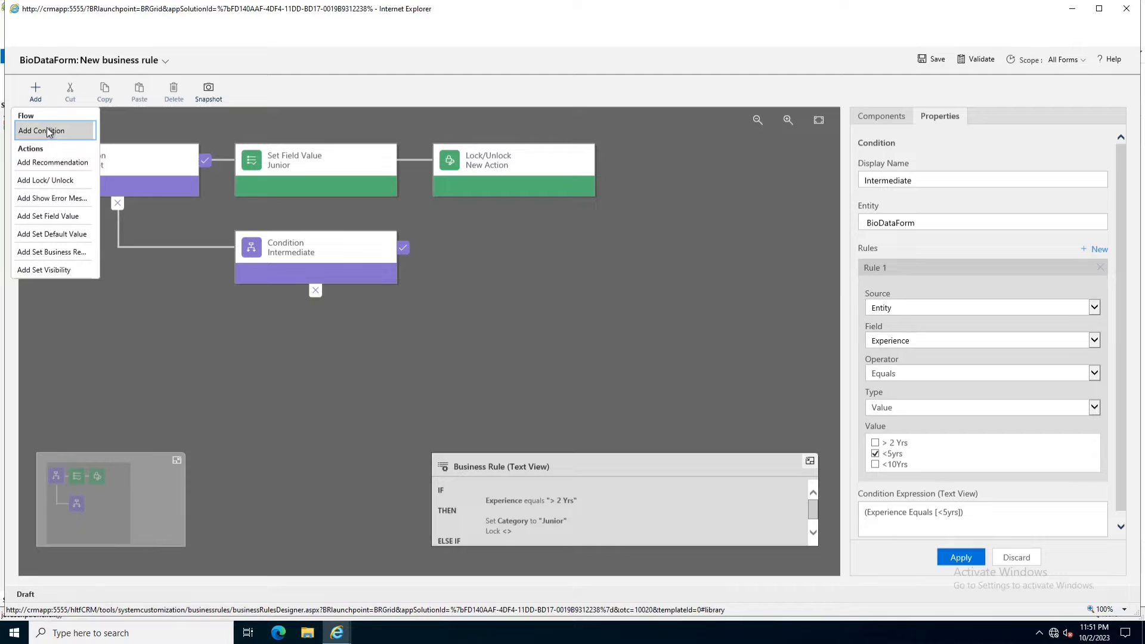
left_click(53, 213)
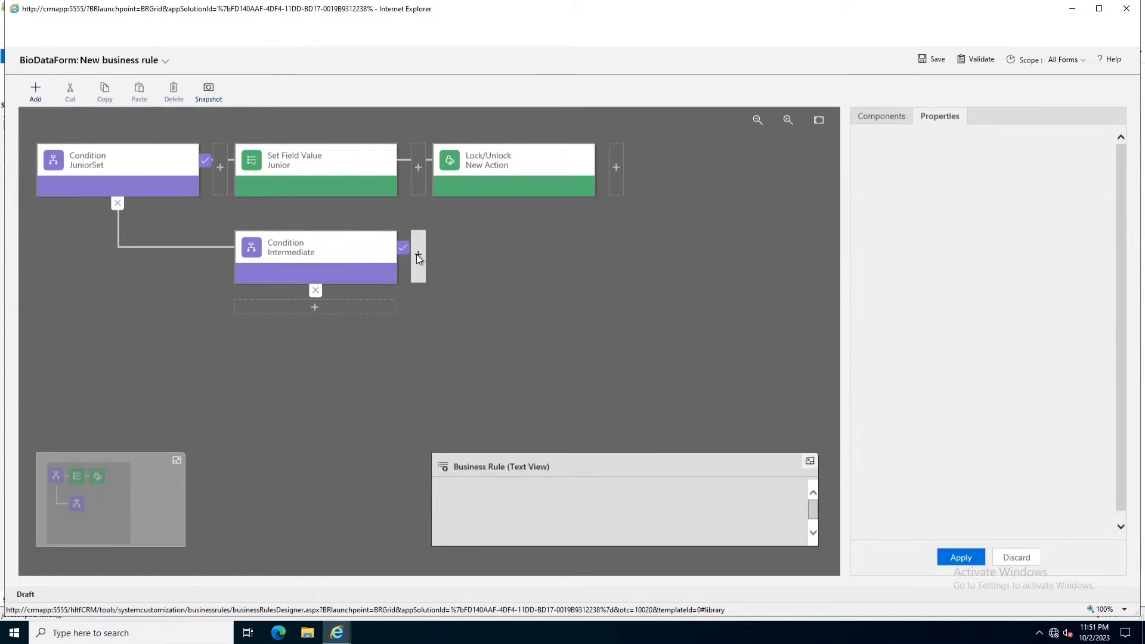
left_click(417, 255)
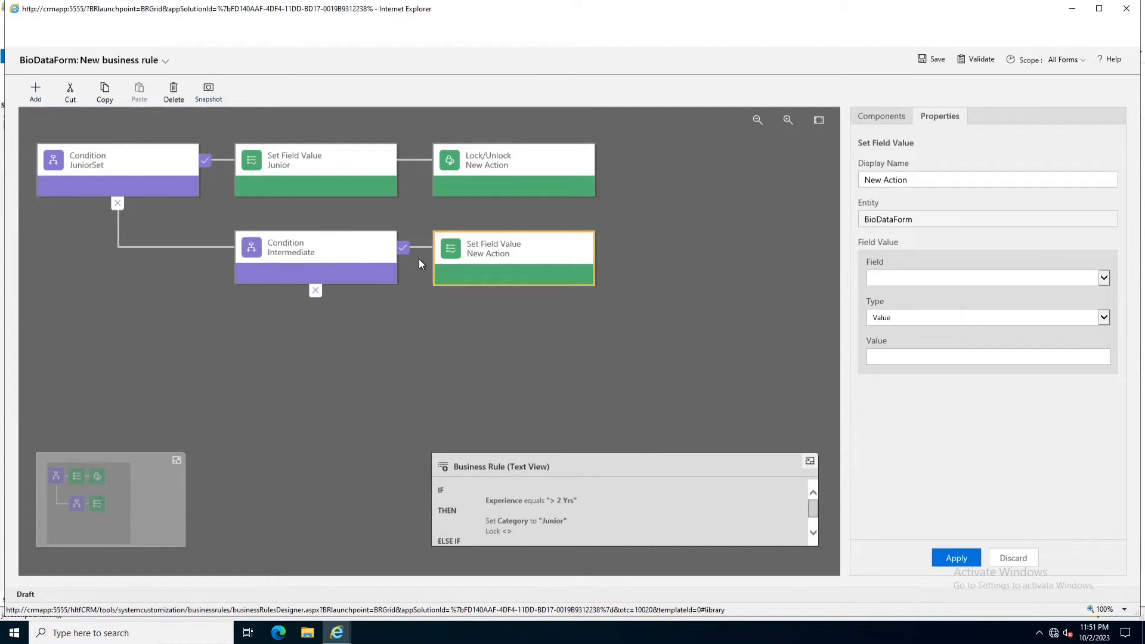
left_click(916, 182)
type("ntermid")
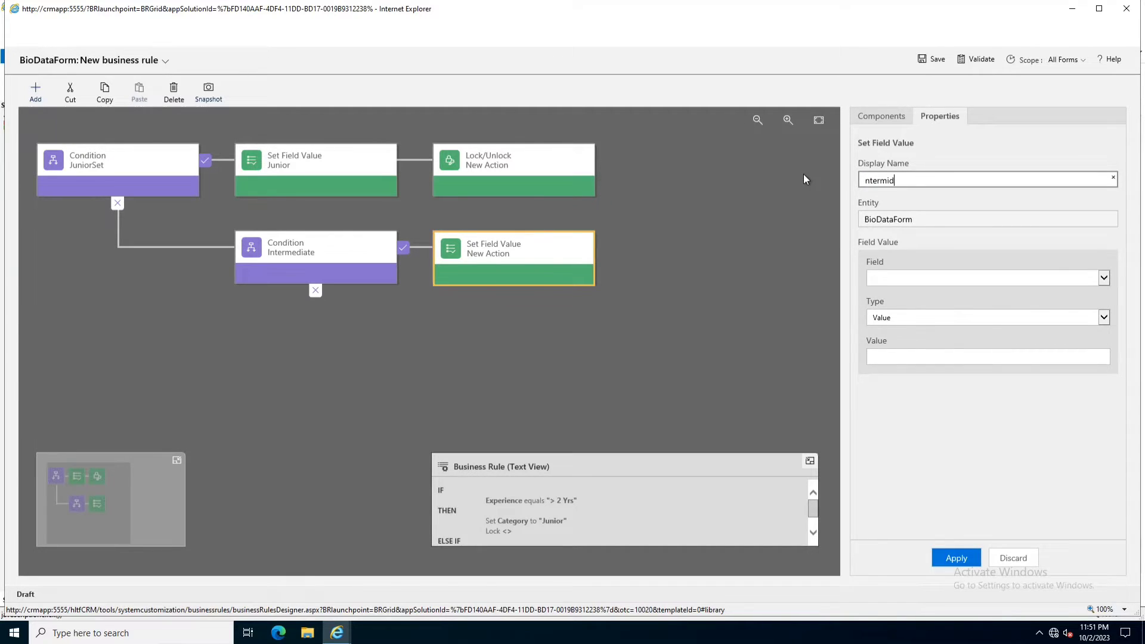
type("iate")
Step: Configure the ntermidiate action to set the Category field to the value Intermediate and apply it
left_click(936, 275)
left_click(900, 289)
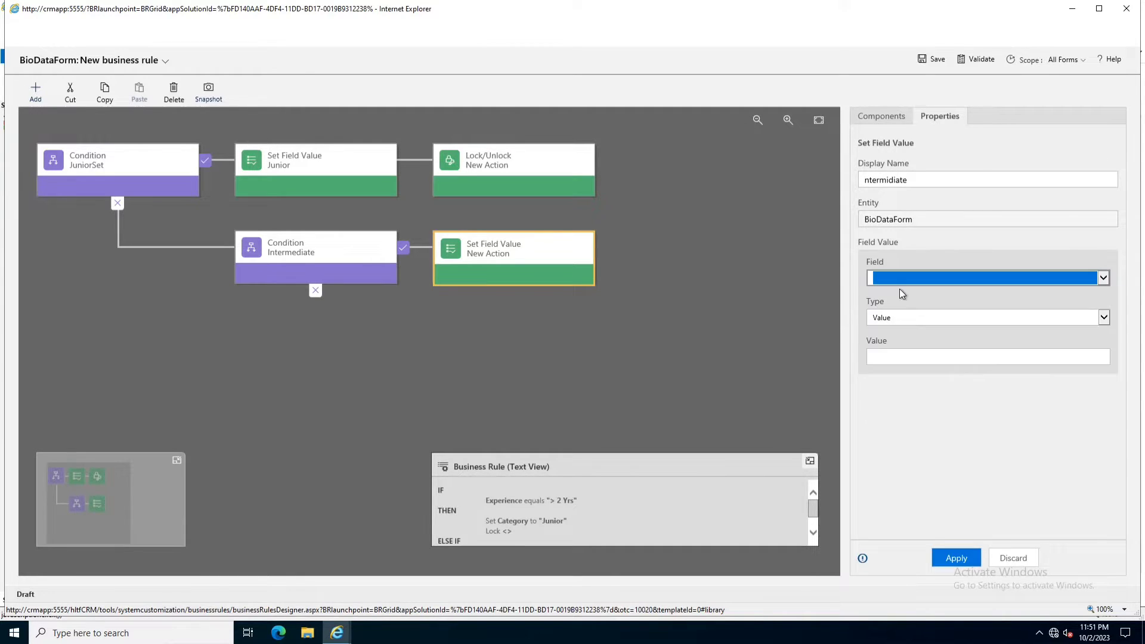
left_click(898, 356)
left_click(895, 369)
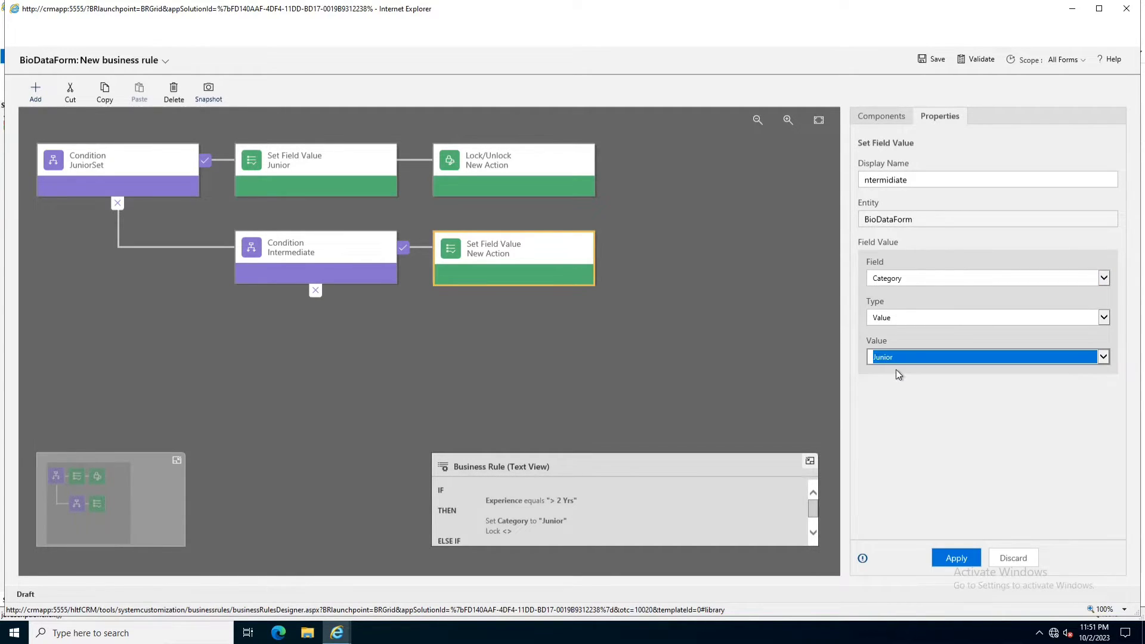
left_click(955, 558)
Step: Add a Lock/Unlock action named Lock after the ntermidiate action, with Category as the field to lock, and apply it
left_click(35, 93)
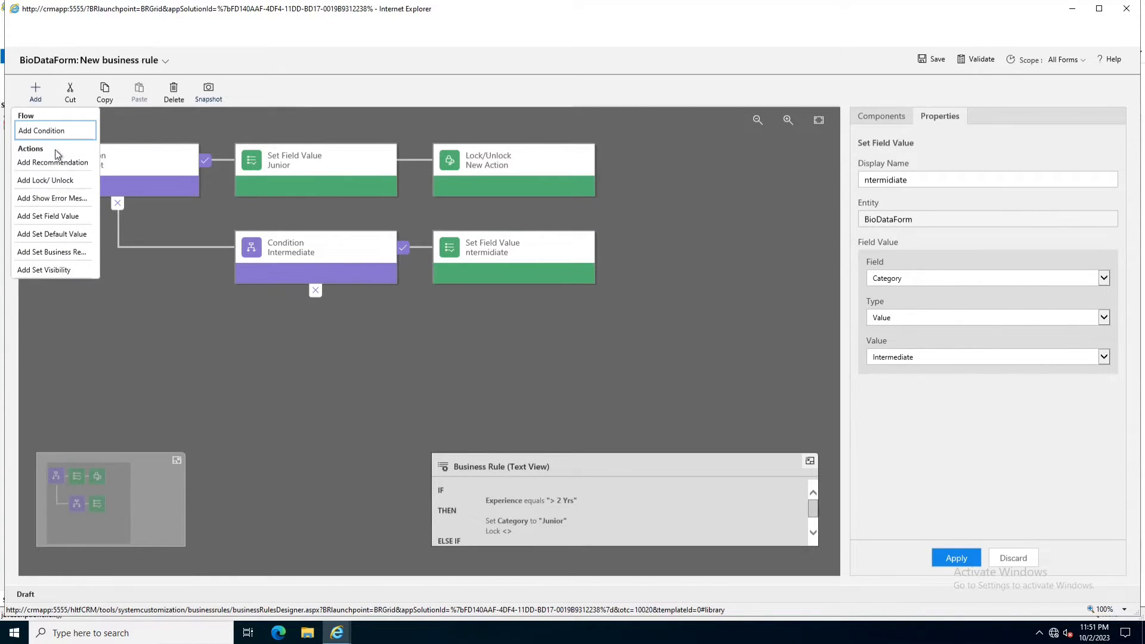
left_click(48, 179)
left_click(617, 261)
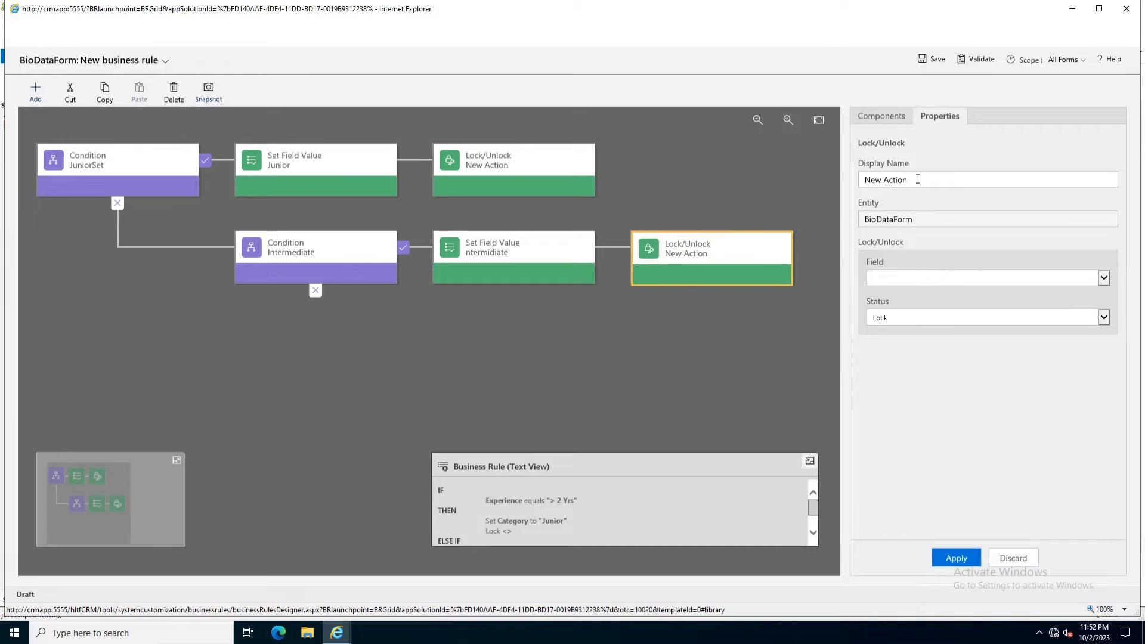
left_click_drag(911, 181, 857, 182)
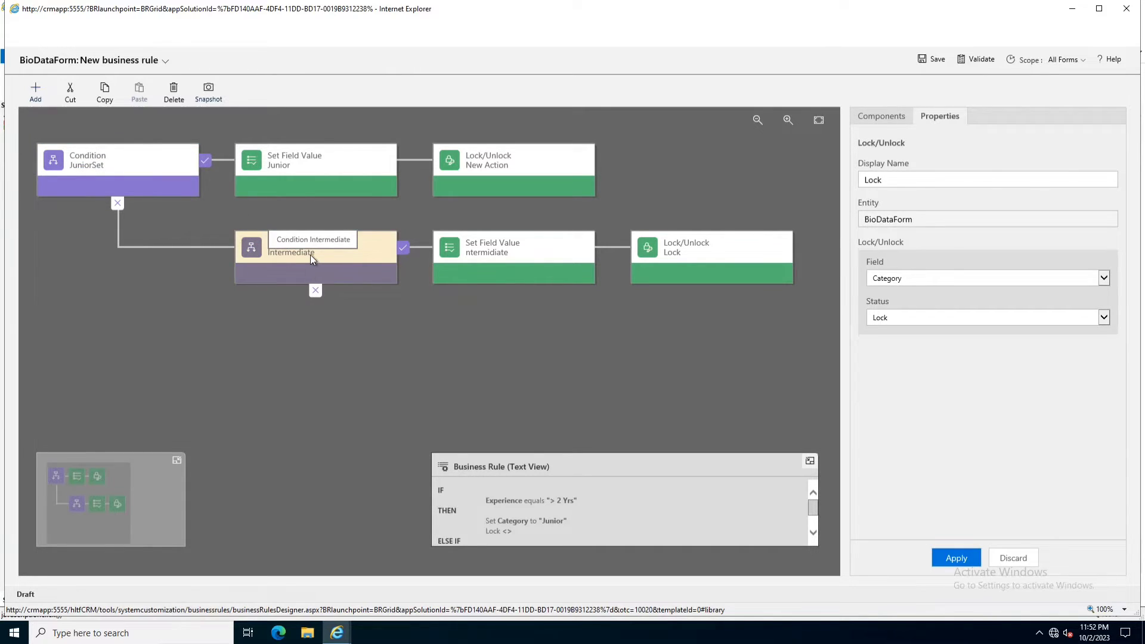
Step: Add a third condition to the Intermediate condition's false branch and enter Professional as its display name
left_click(36, 93)
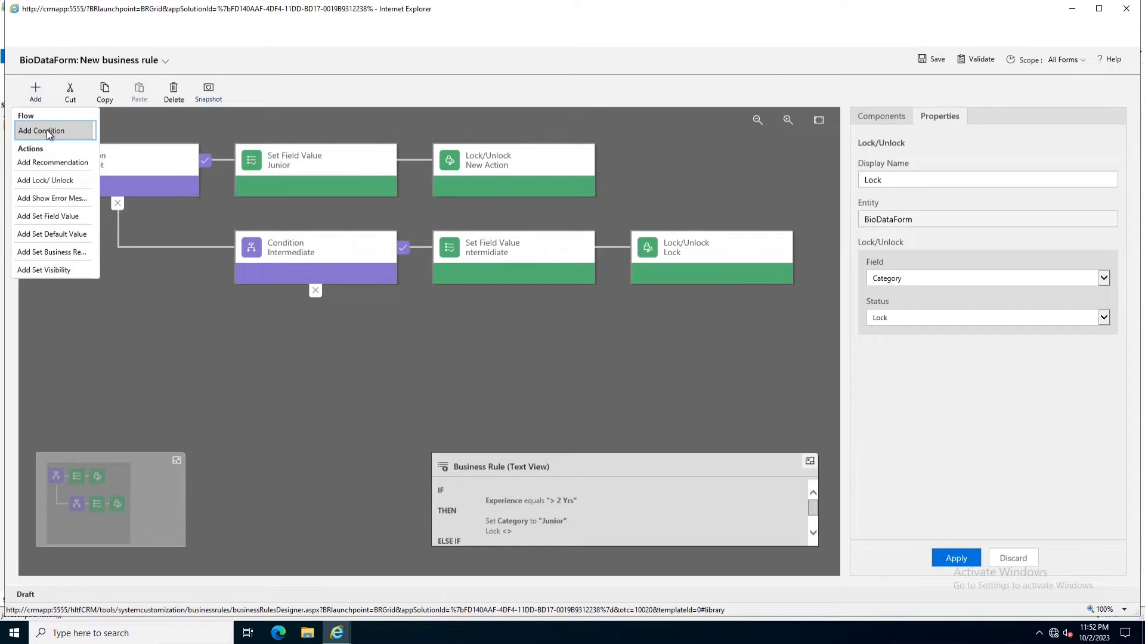
left_click(42, 130)
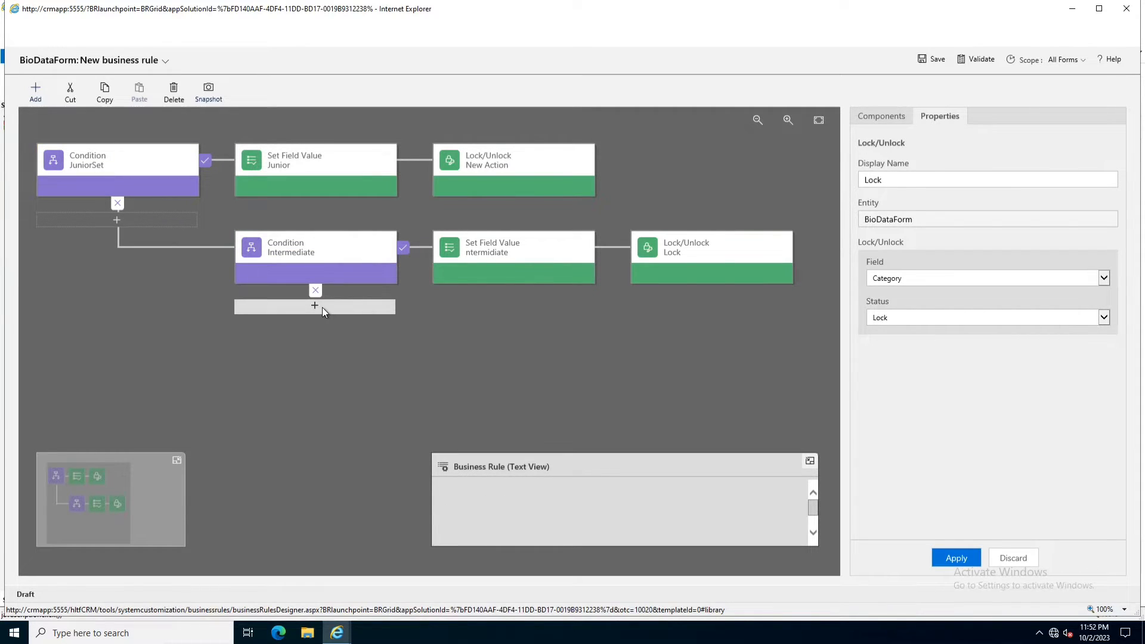
left_click(322, 306)
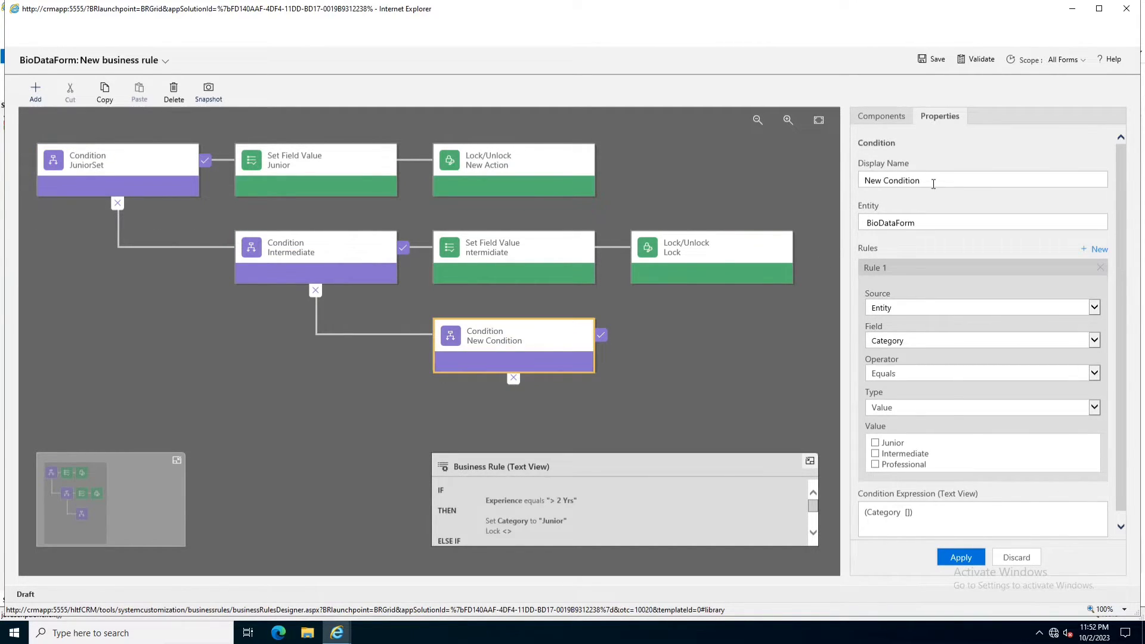
left_click_drag(933, 183, 789, 167)
type("Pro")
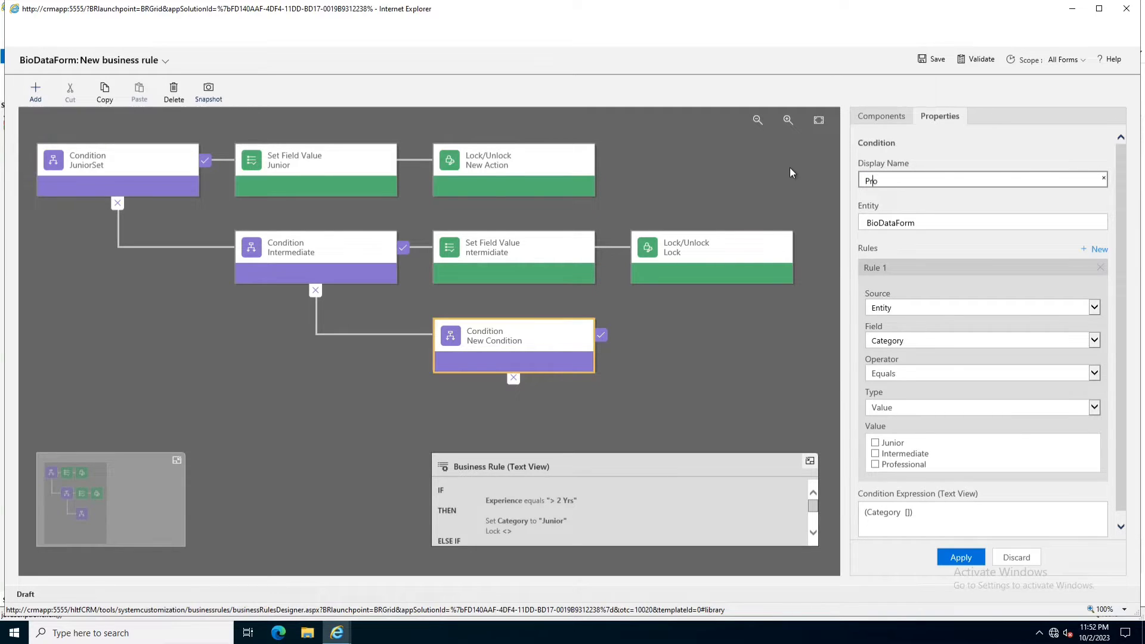
type("fessional")
Step: Define the Professional condition's rule as entity field Experience equals value <10Yrs and apply it
left_click(920, 307)
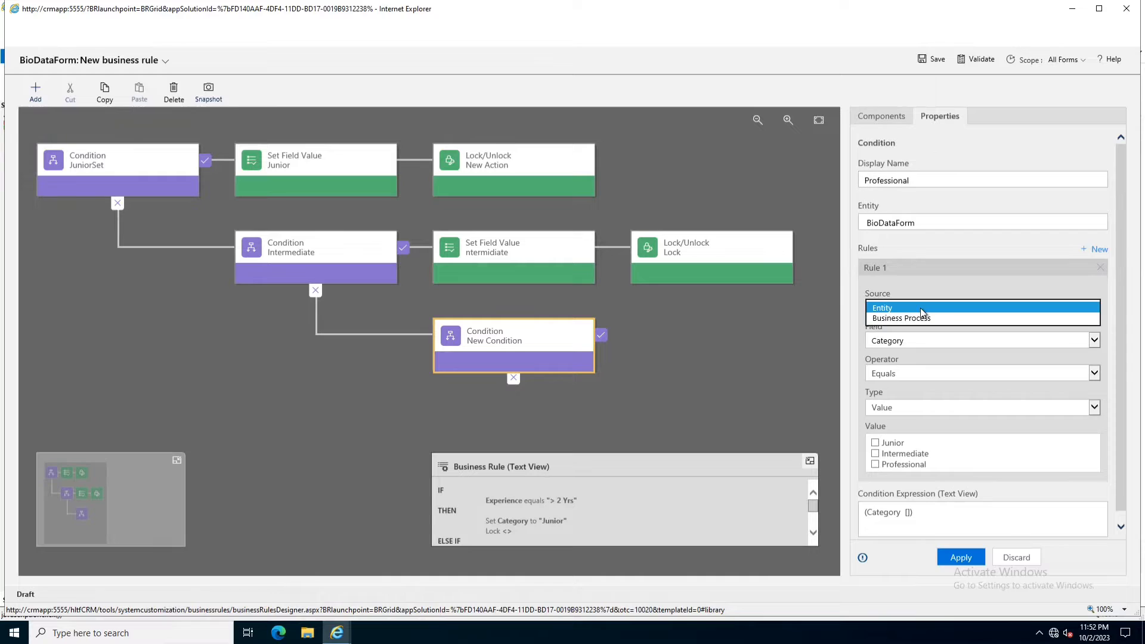
left_click(919, 305)
left_click(921, 342)
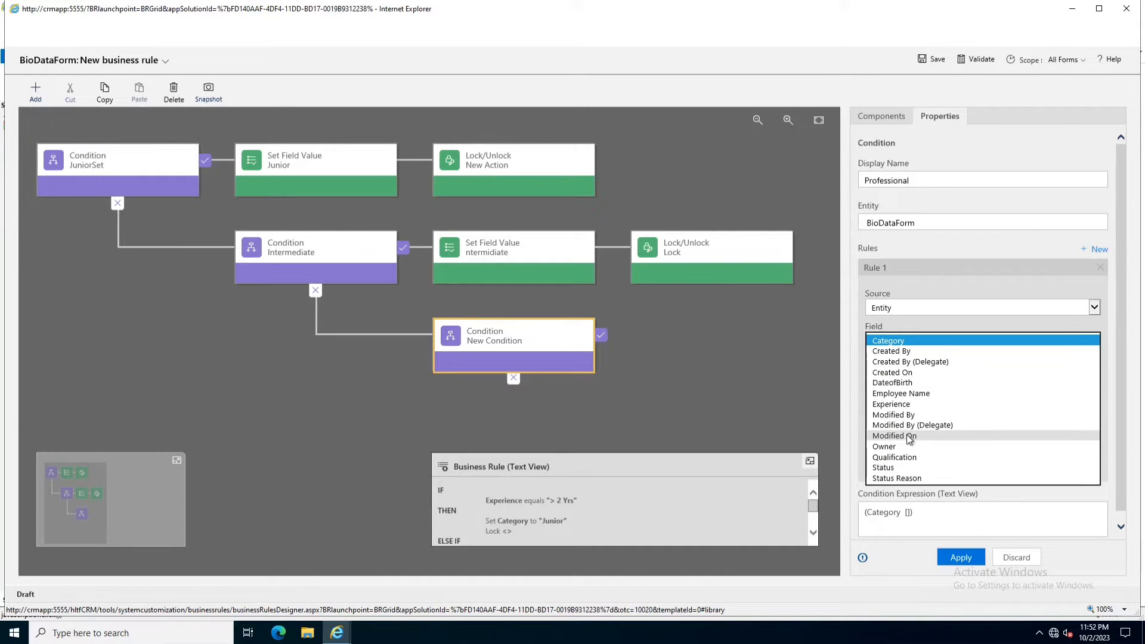
left_click(919, 404)
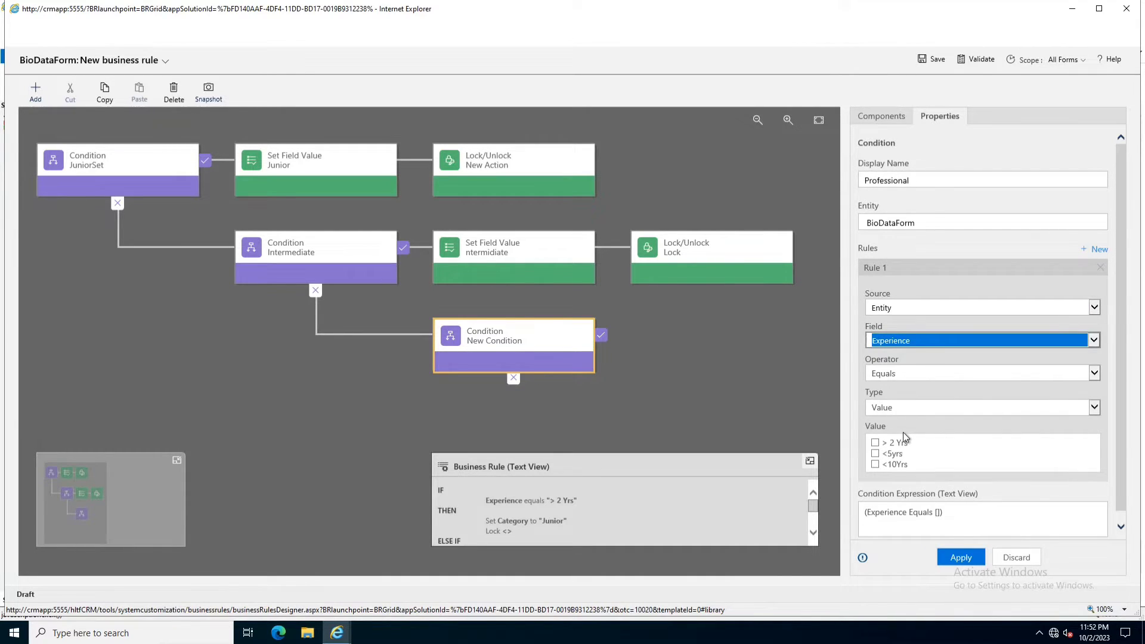
left_click(875, 465)
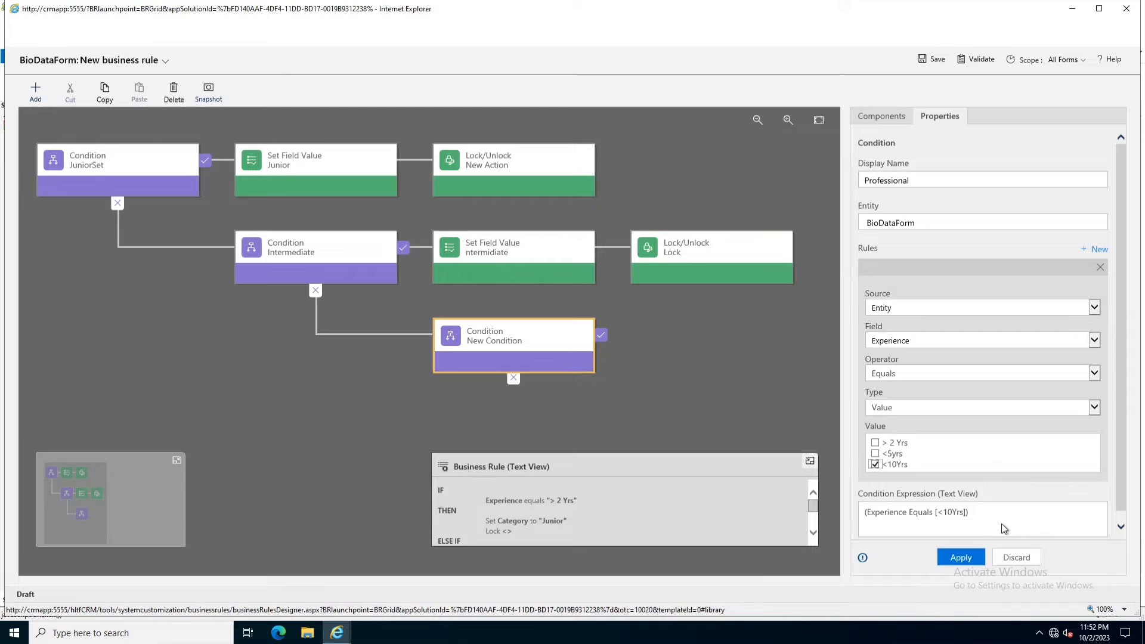
left_click(951, 554)
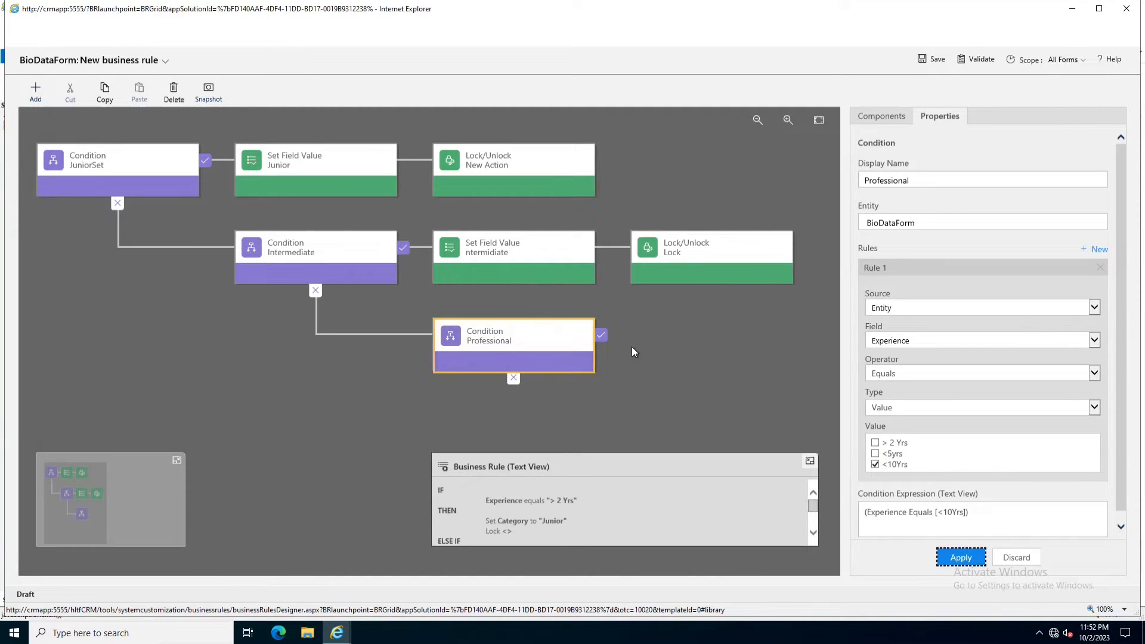
Step: Add a Set Field Value action to the Professional condition's true branch and enter Professional as its display name
left_click(36, 91)
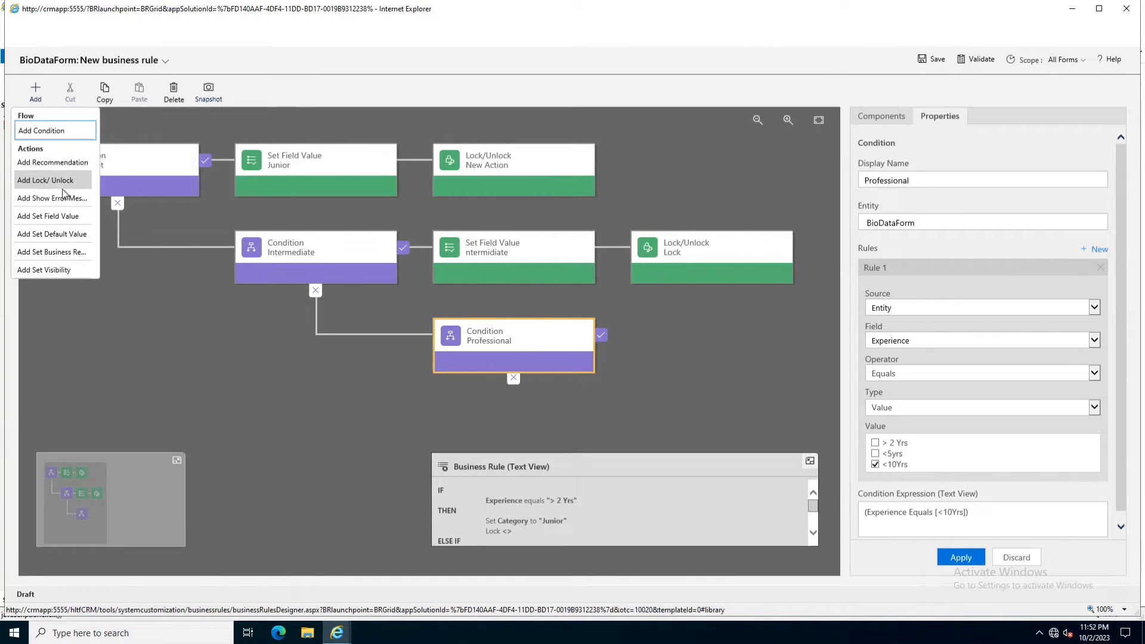
left_click_drag(59, 216, 620, 346)
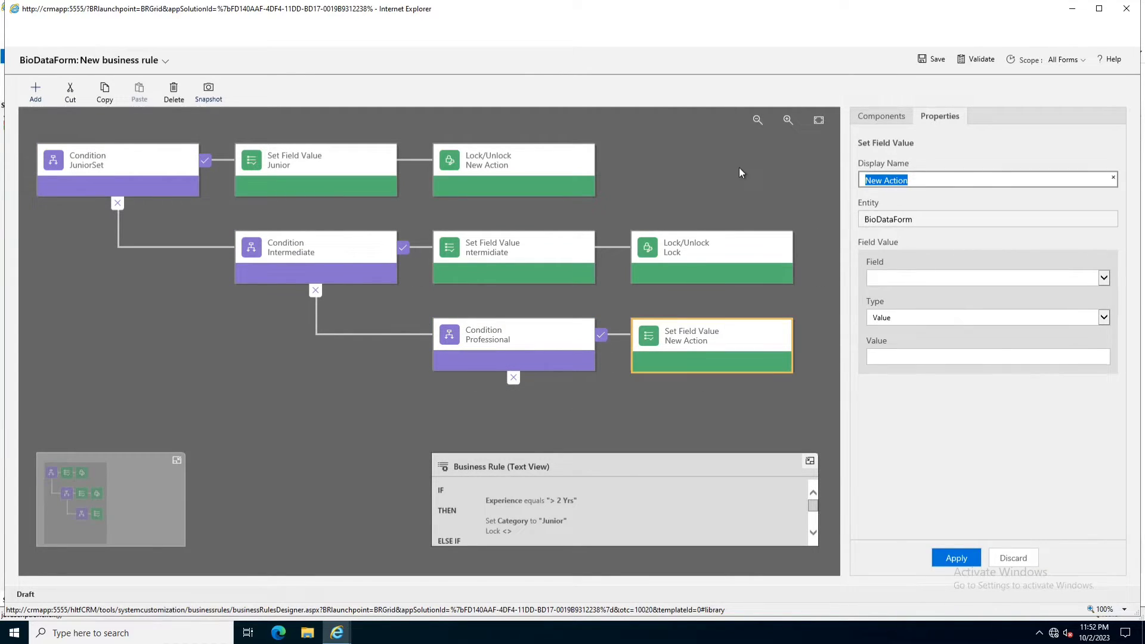
type("Professional")
Step: Configure the Professional action to set the Category field to the value Professional and apply it
left_click(886, 276)
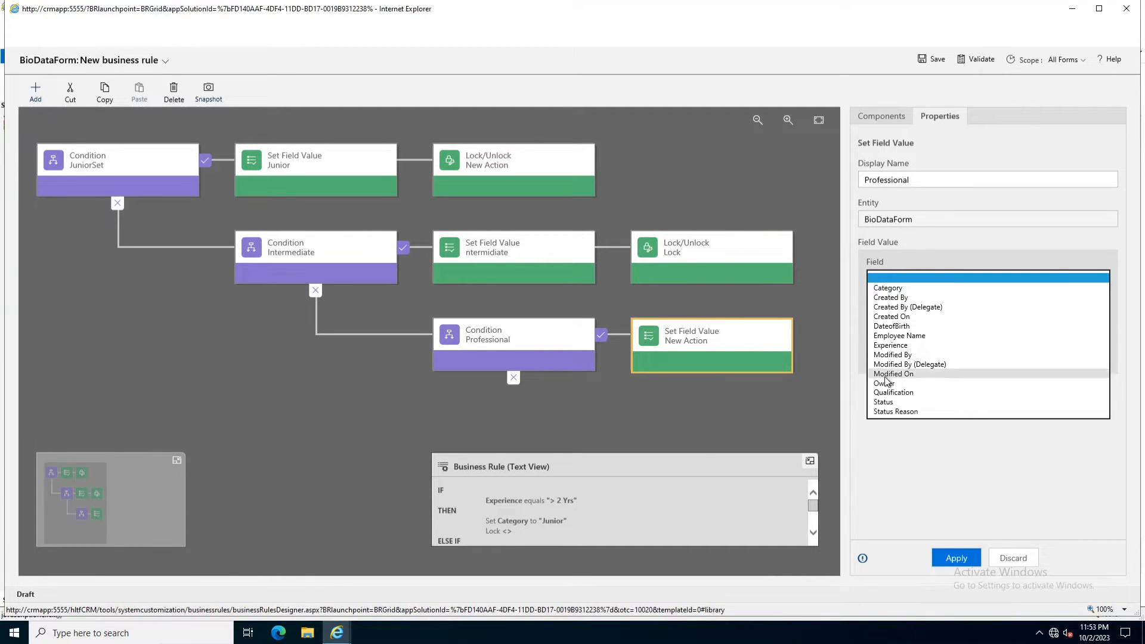
left_click(904, 289)
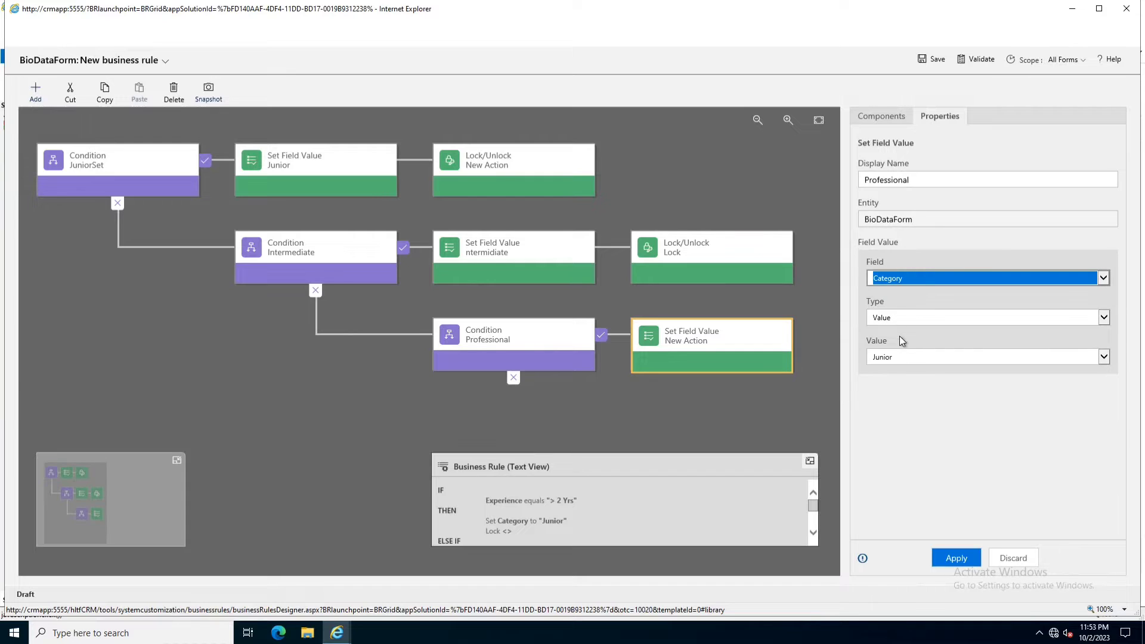
left_click(900, 358)
left_click(900, 376)
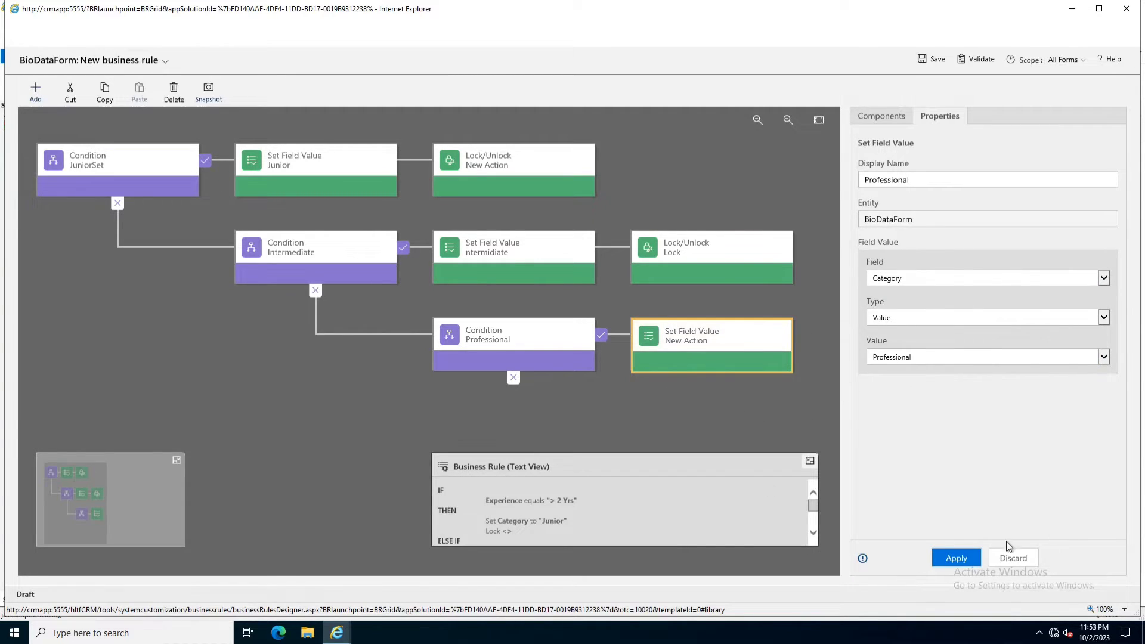
left_click(955, 557)
Step: Add a Lock/Unlock action after the Professional action with Category as the field to lock, and apply it
left_click(35, 92)
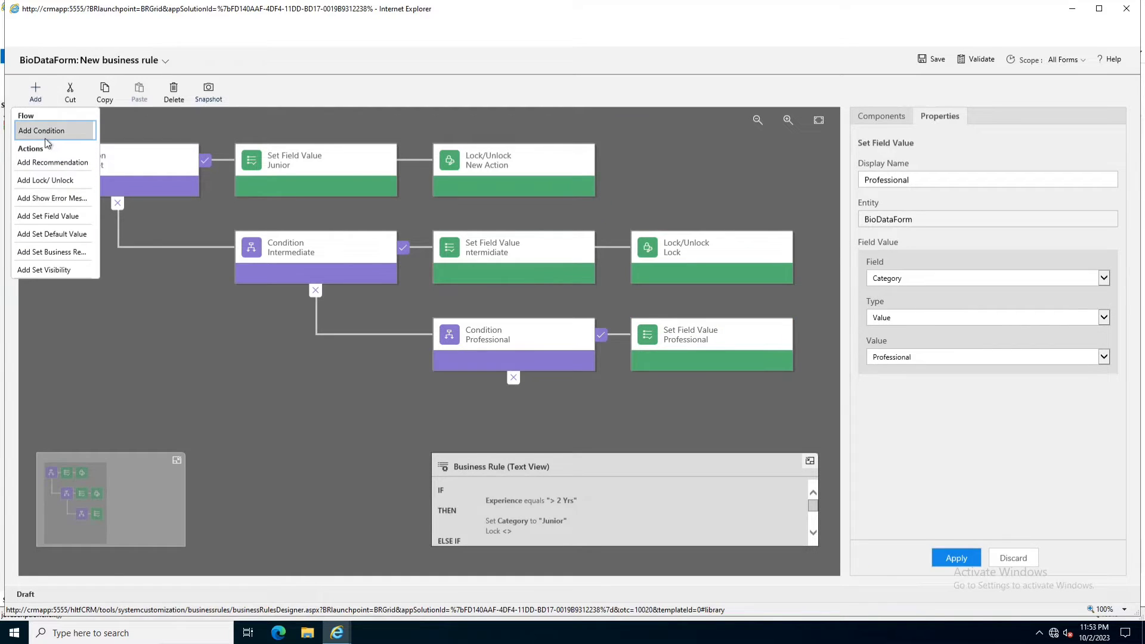
left_click(51, 178)
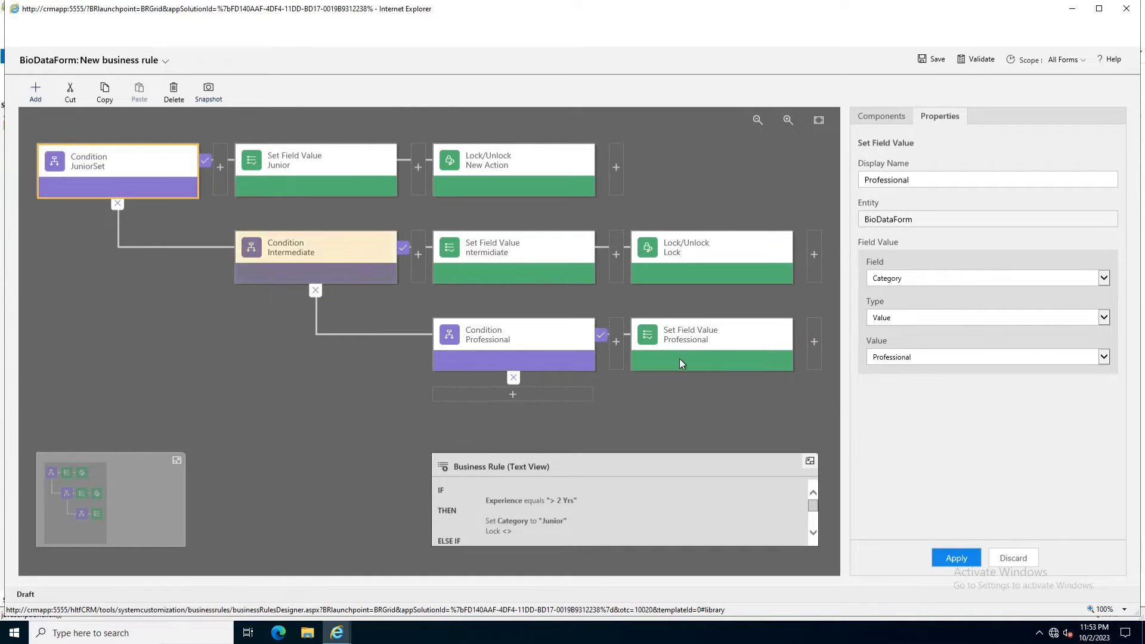
left_click(815, 342)
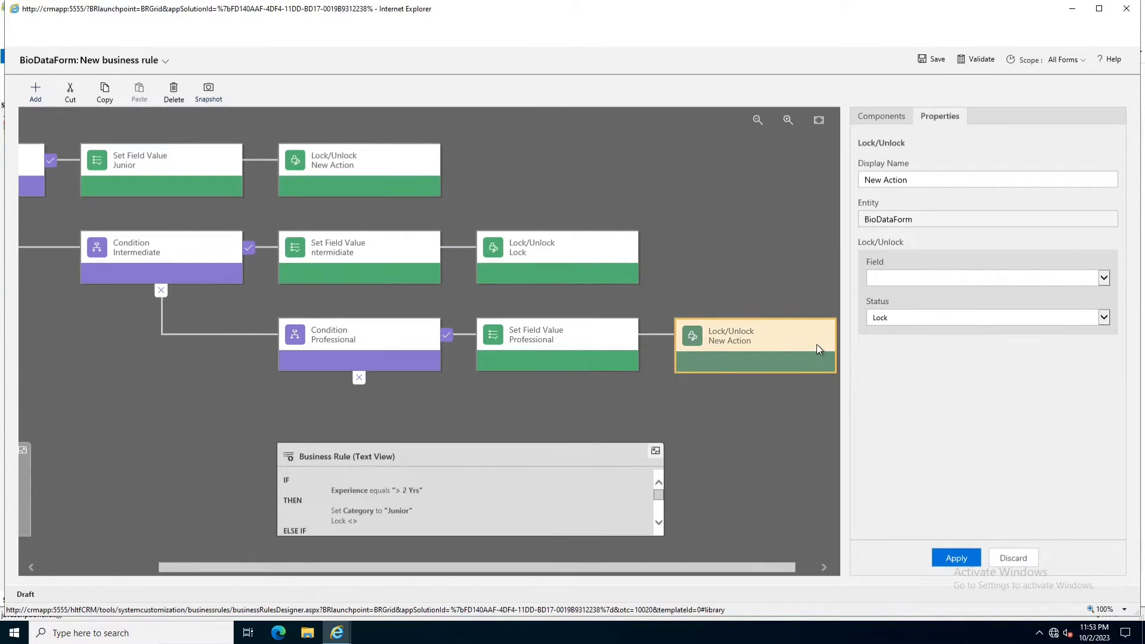
left_click(954, 279)
left_click(901, 291)
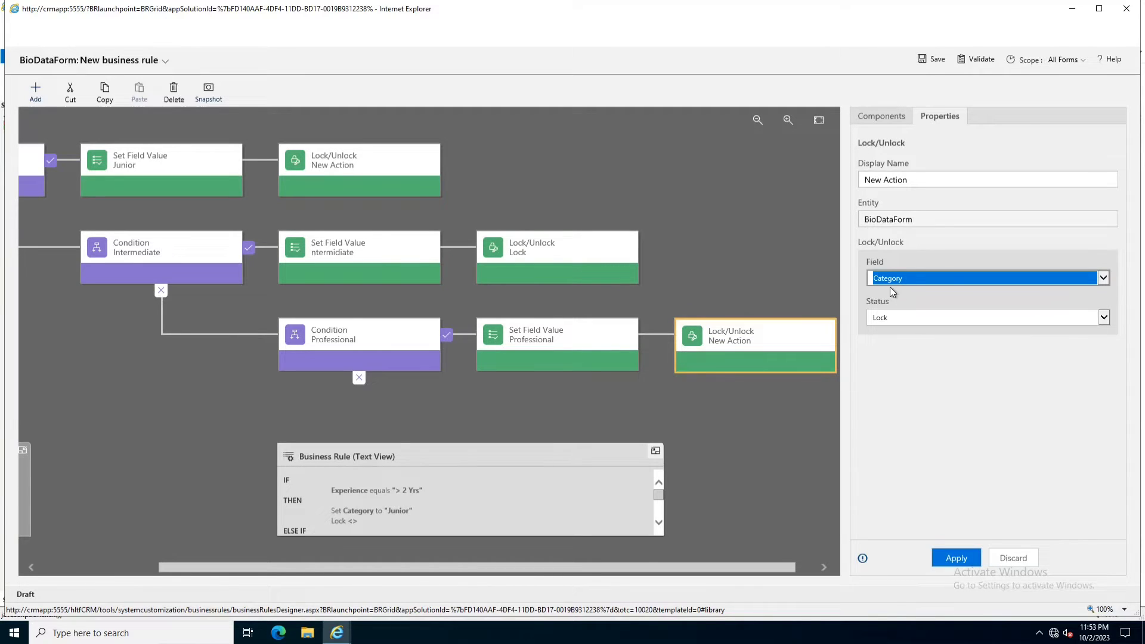
left_click(955, 557)
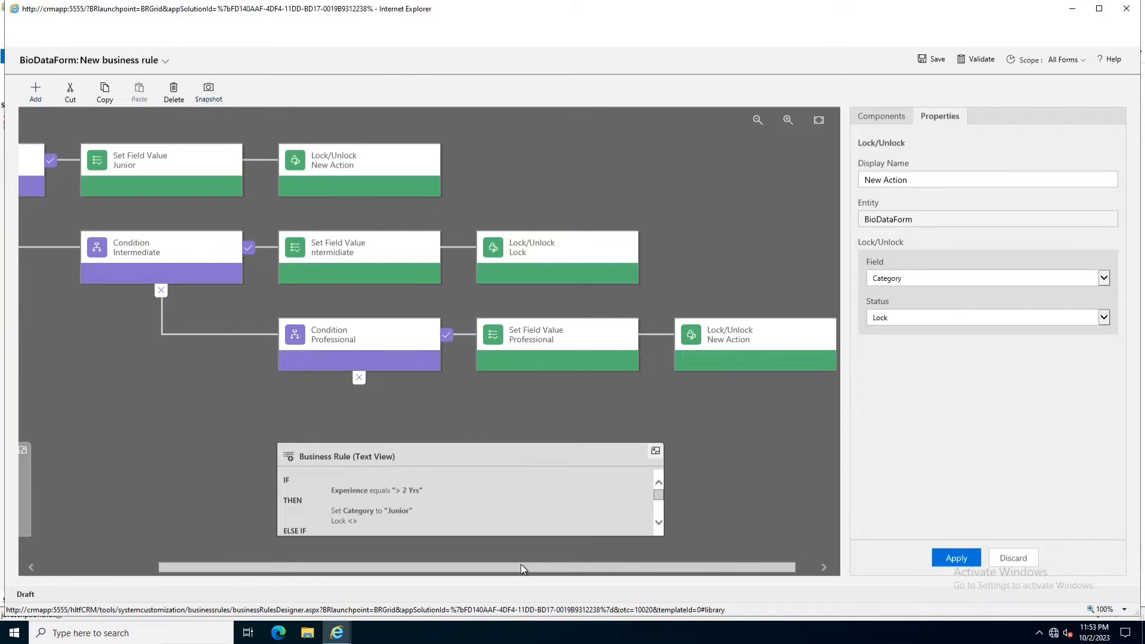
Step: Review the business rule's text view and try to save the rule
left_click_drag(520, 566, 275, 546)
scroll(578, 485, "down", 5)
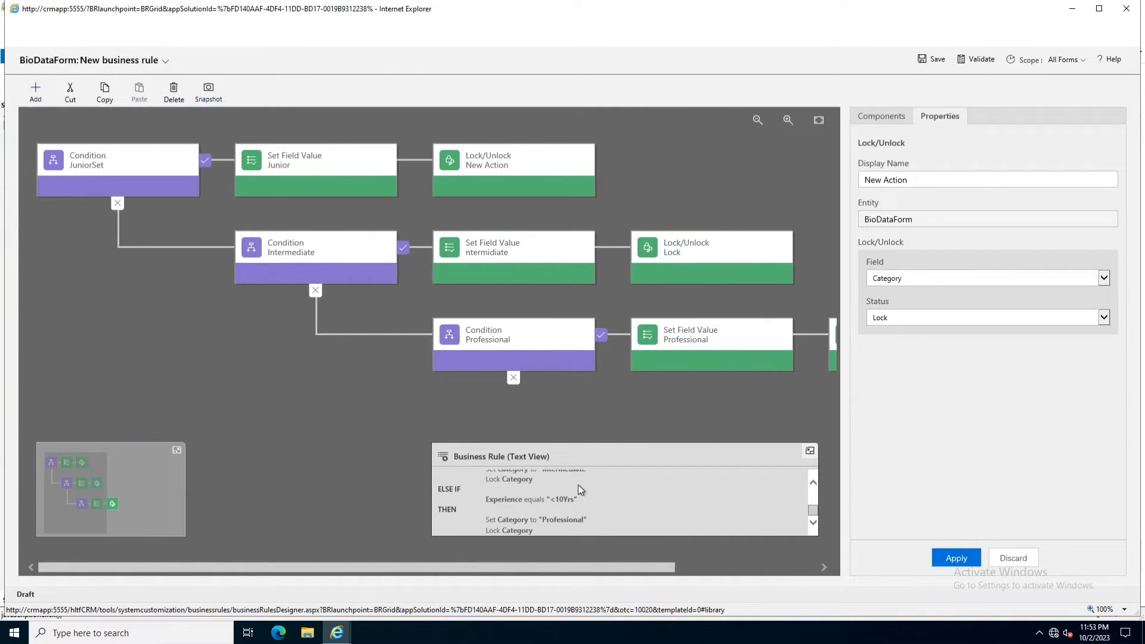
scroll(501, 502, "up", 5)
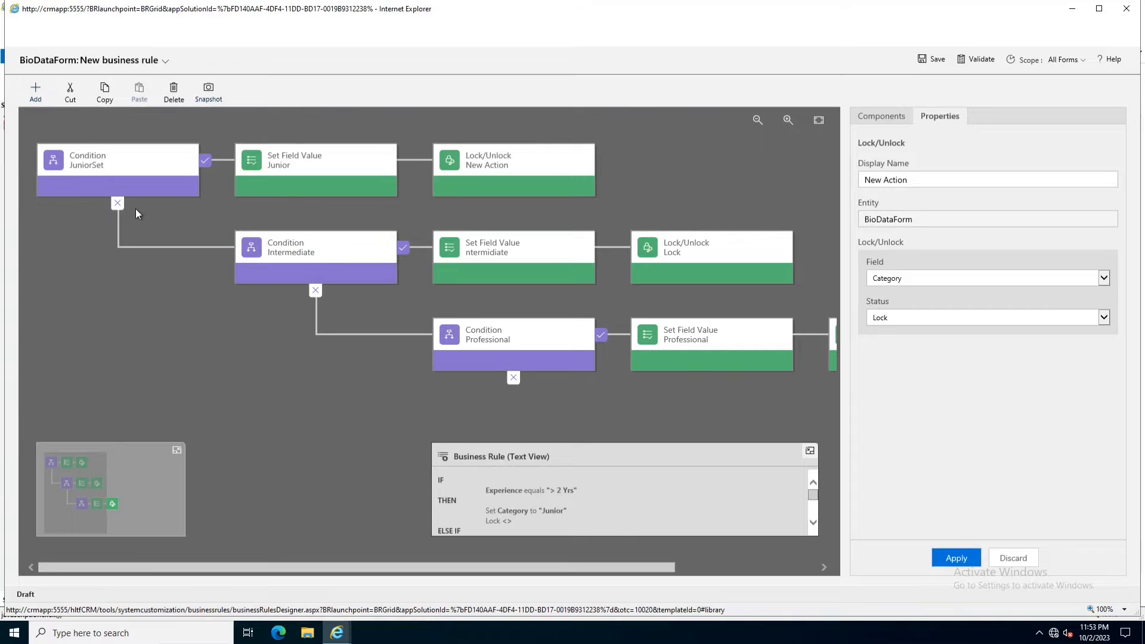
left_click(933, 60)
Step: Choose Category as the field to lock in the Lock/Unlock action after the Junior action and apply it
left_click(489, 186)
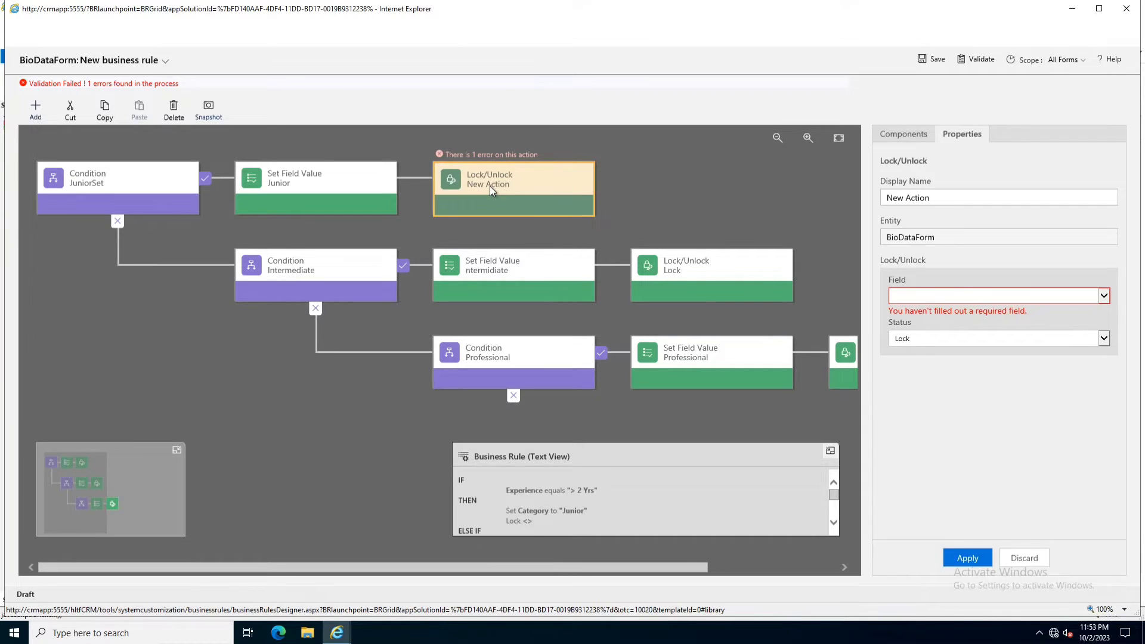
left_click(1104, 297)
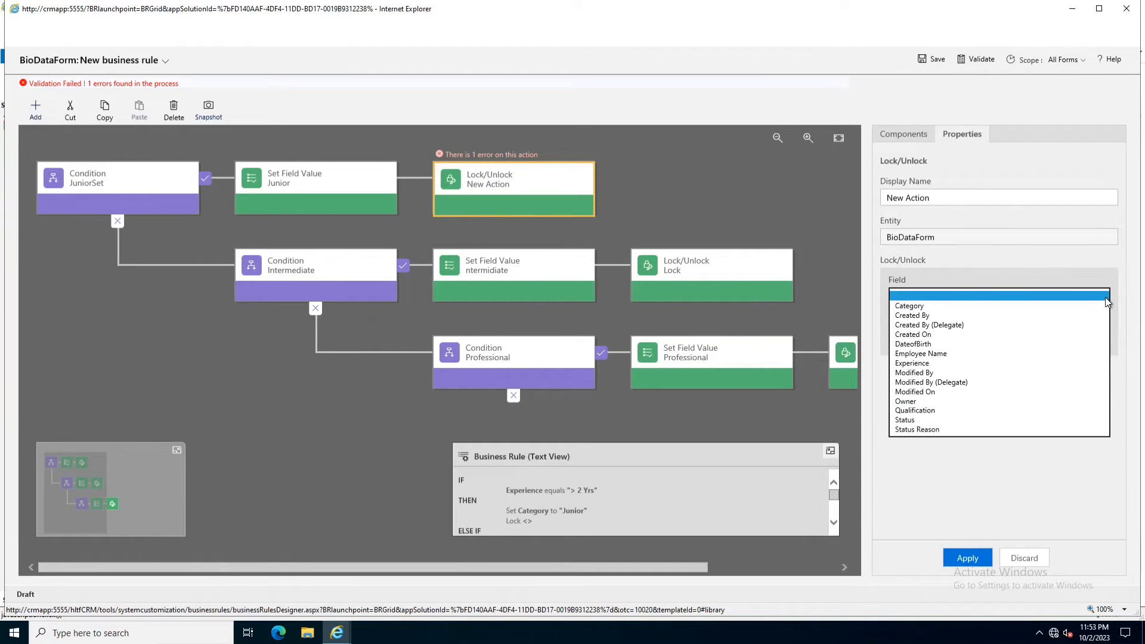
left_click(1058, 305)
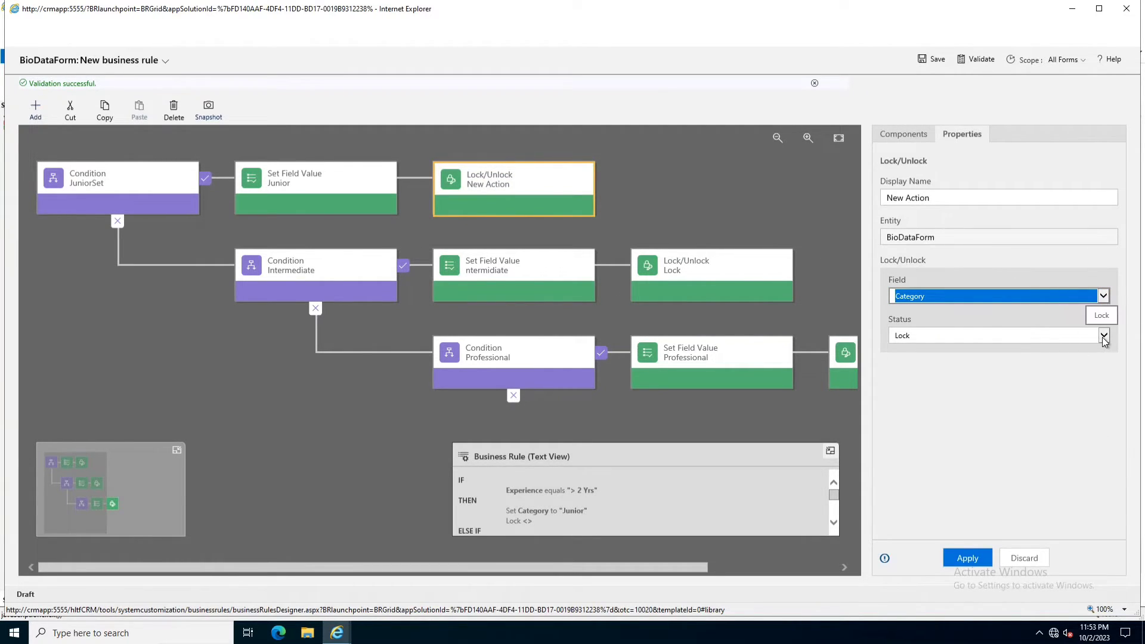
left_click(967, 558)
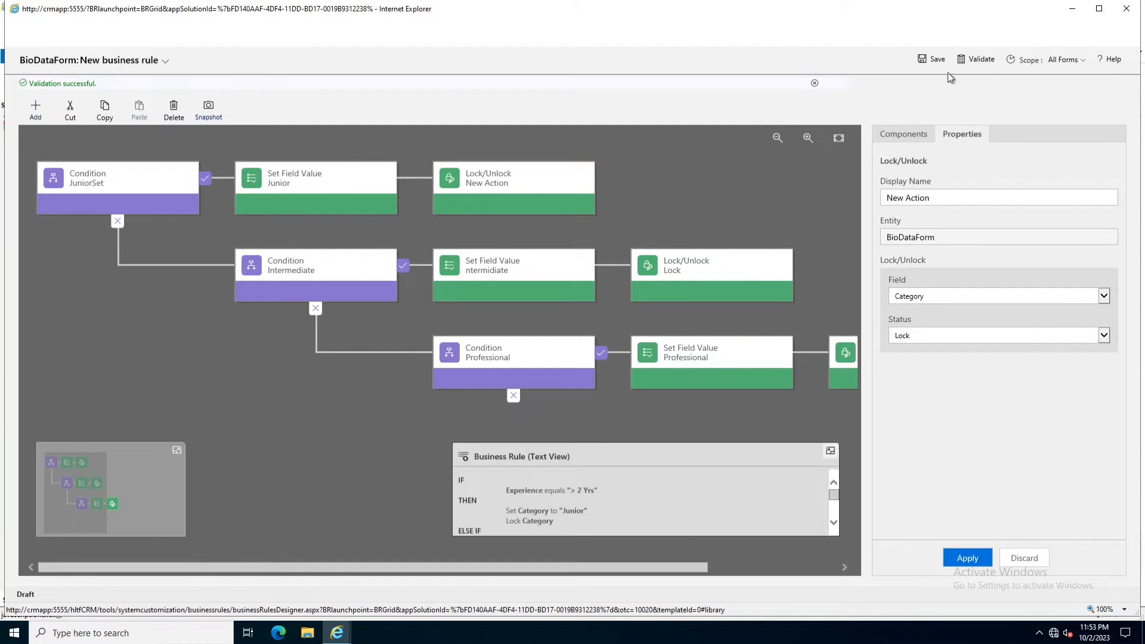
Step: Save the BioDataForm business rule and validate it
left_click(932, 59)
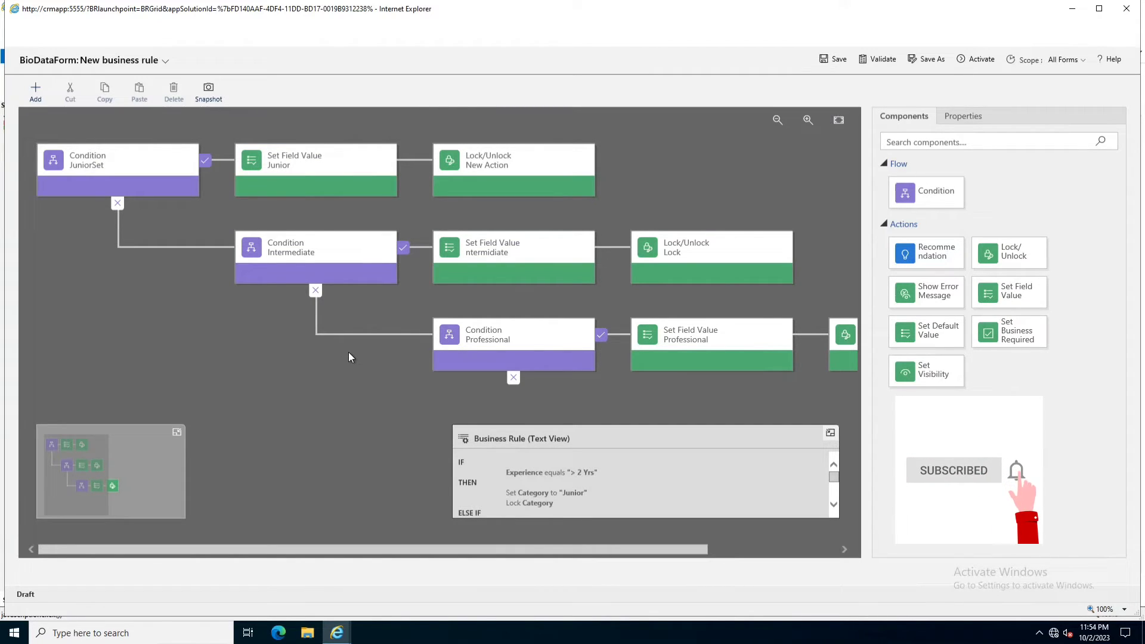
left_click(882, 60)
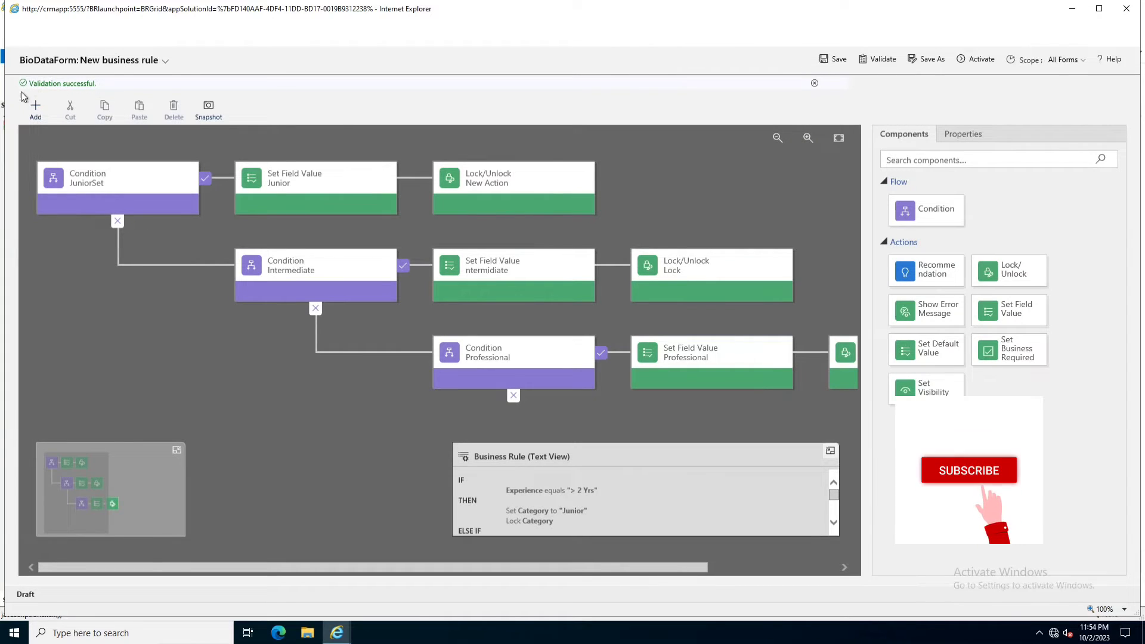
Step: Activate the business rule, confirm the activation, and close the rule designer window
left_click(966, 65)
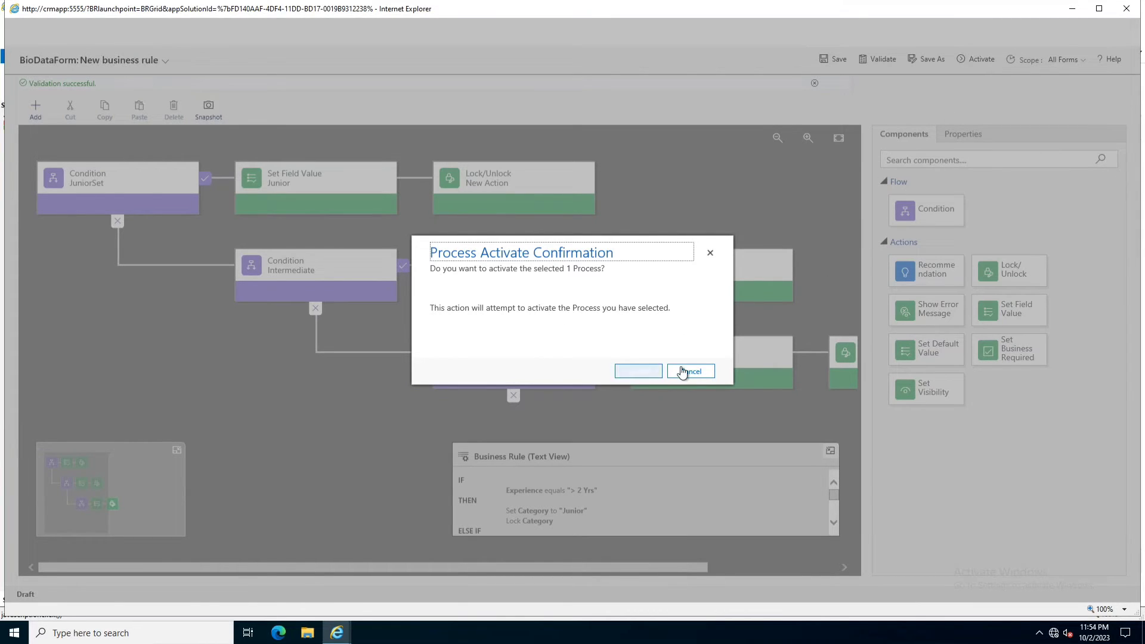
left_click(643, 371)
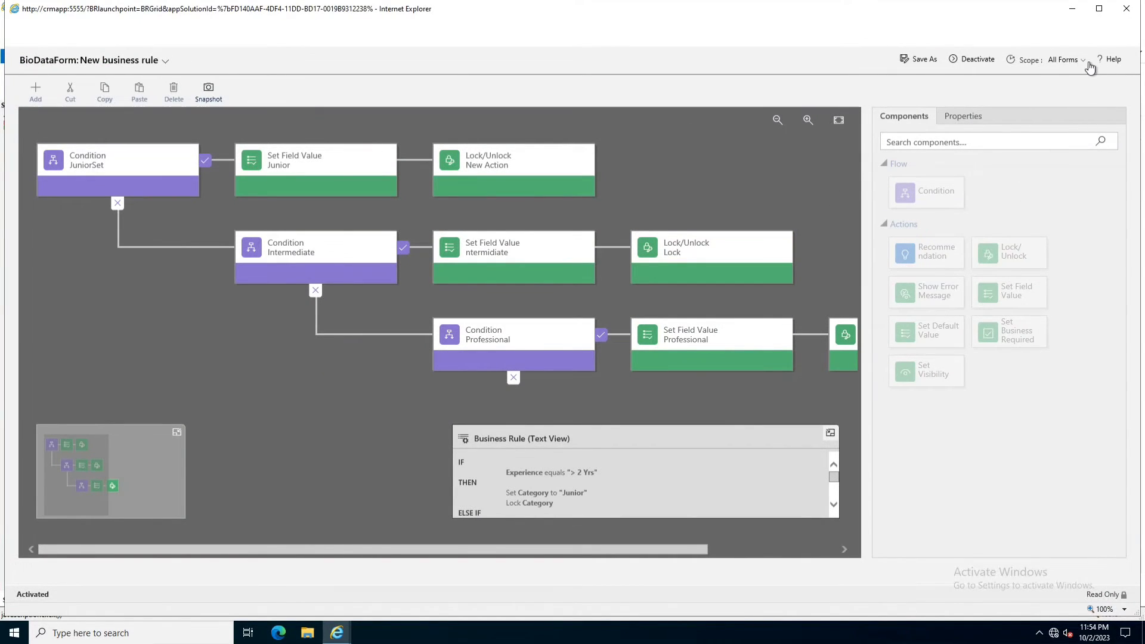
left_click(1127, 9)
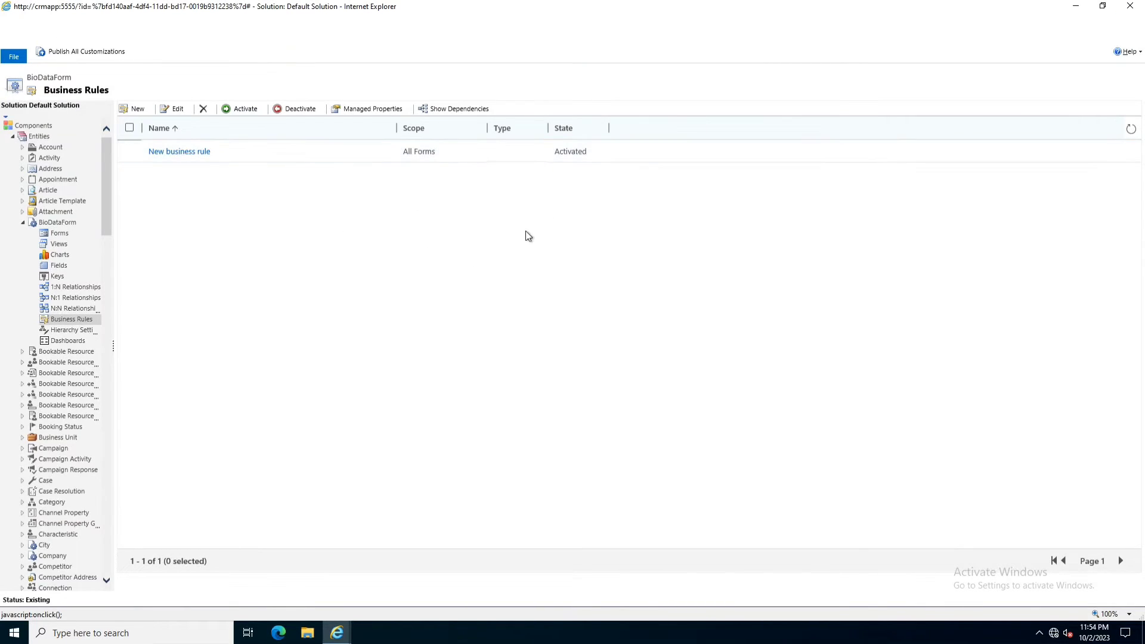
Step: Publish all customizations and start a new BioDataForm record in the CustomModule area
left_click(45, 59)
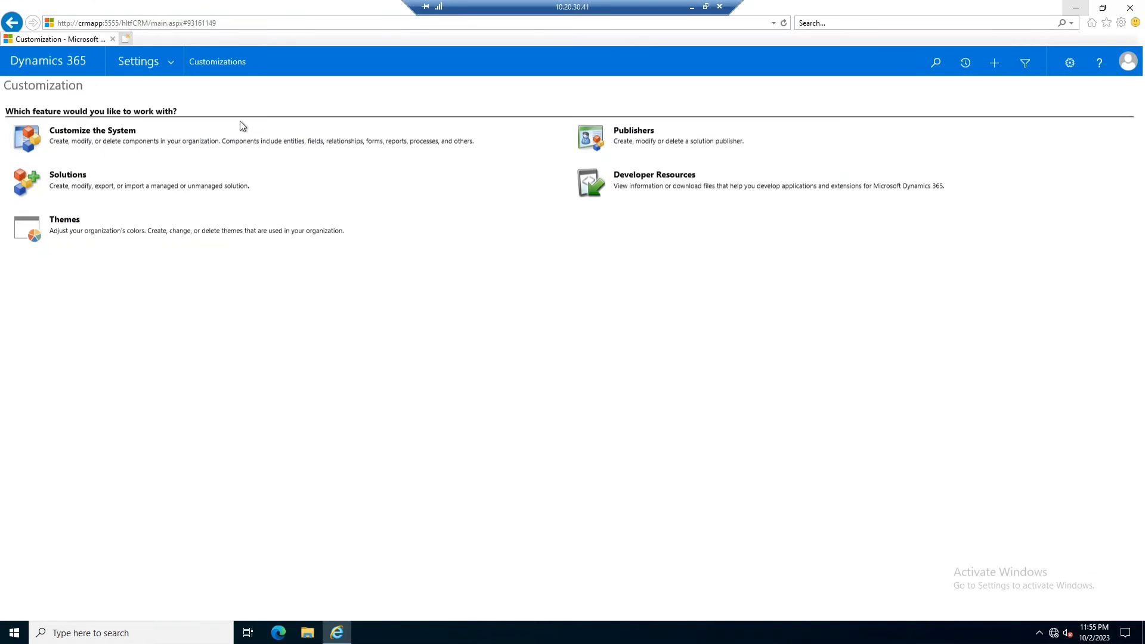
left_click(170, 70)
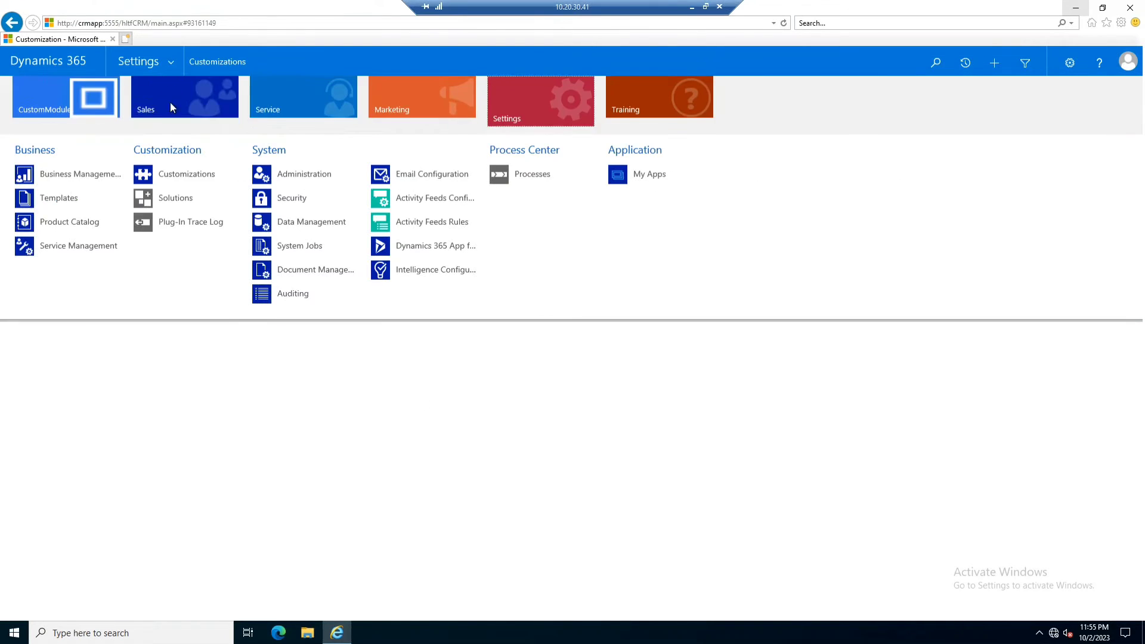
left_click(24, 95)
left_click(171, 201)
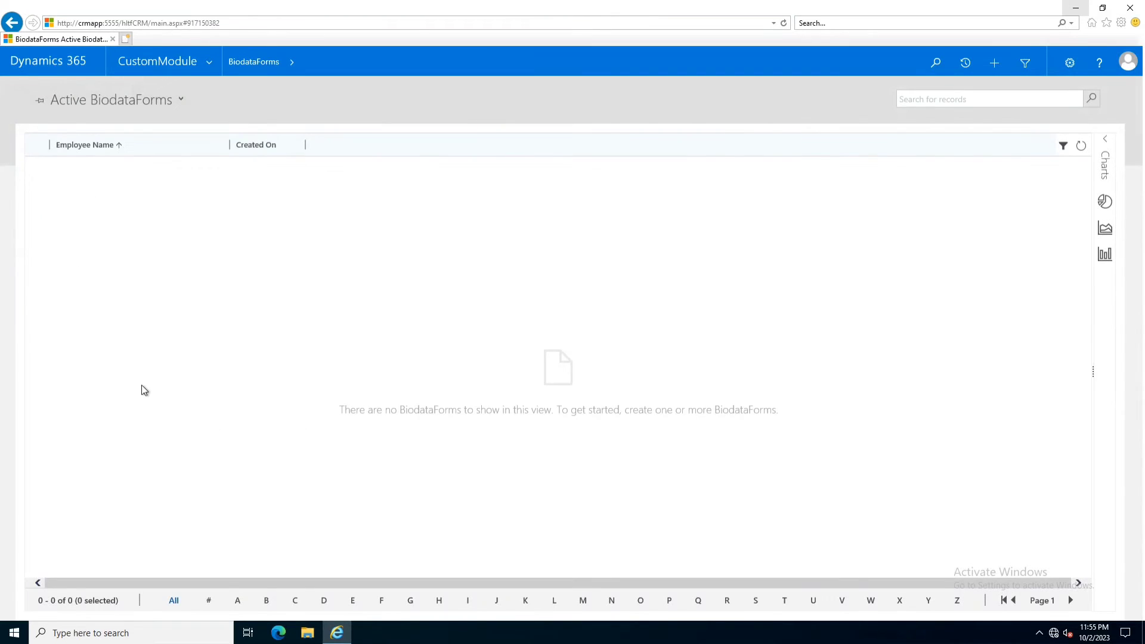
left_click(31, 87)
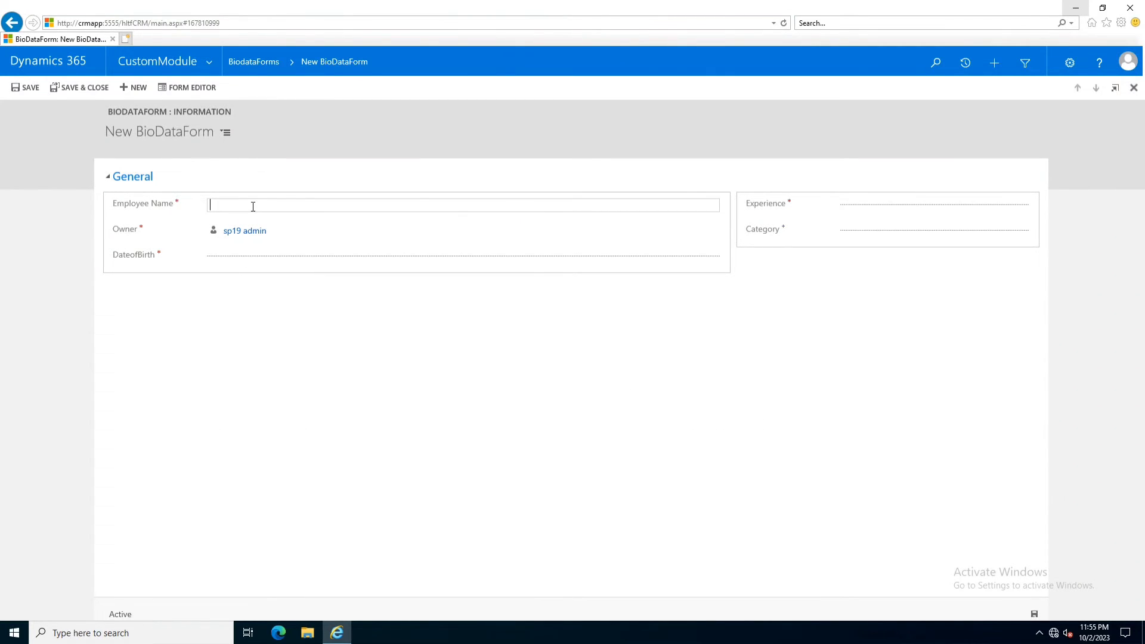
Step: Enter the employee's name in the new BioDataForm record, keeping the default owner
type("Frankestine")
key("Tab")
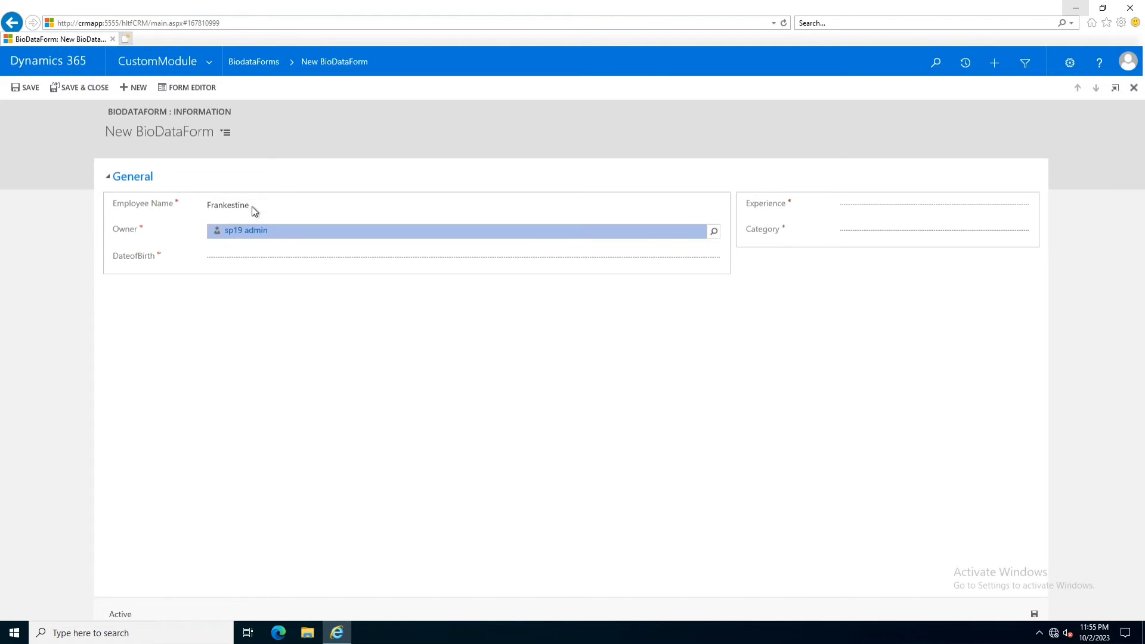
key("Tab")
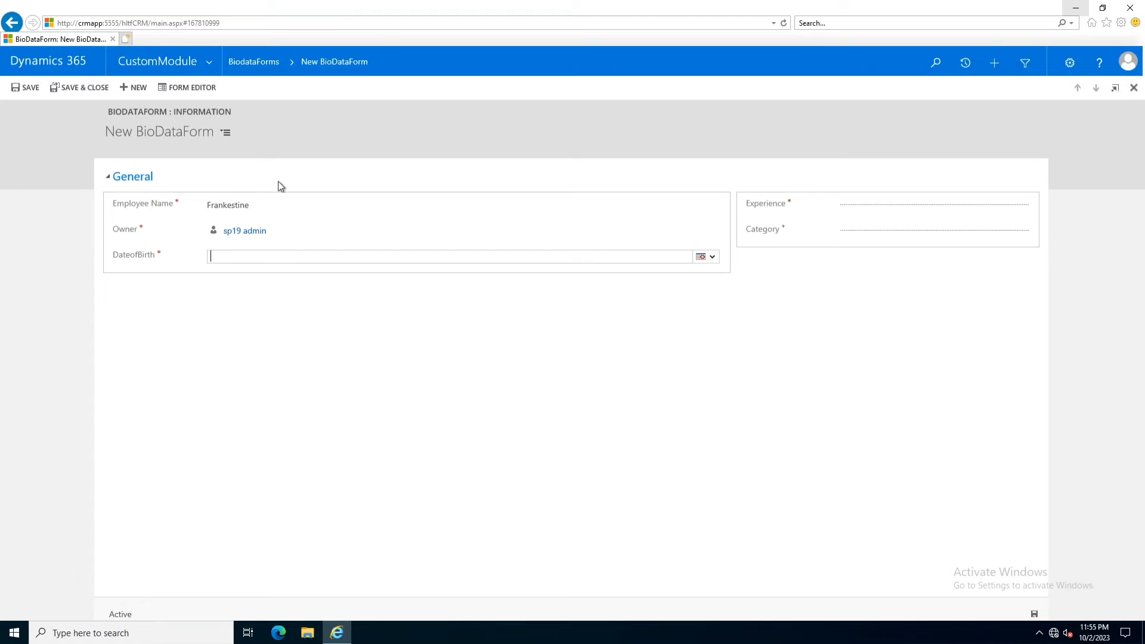
Step: Choose the employee's date of birth from the DateofBirth calendar
left_click(700, 256)
left_click(732, 127)
left_click(700, 128)
left_click(700, 127)
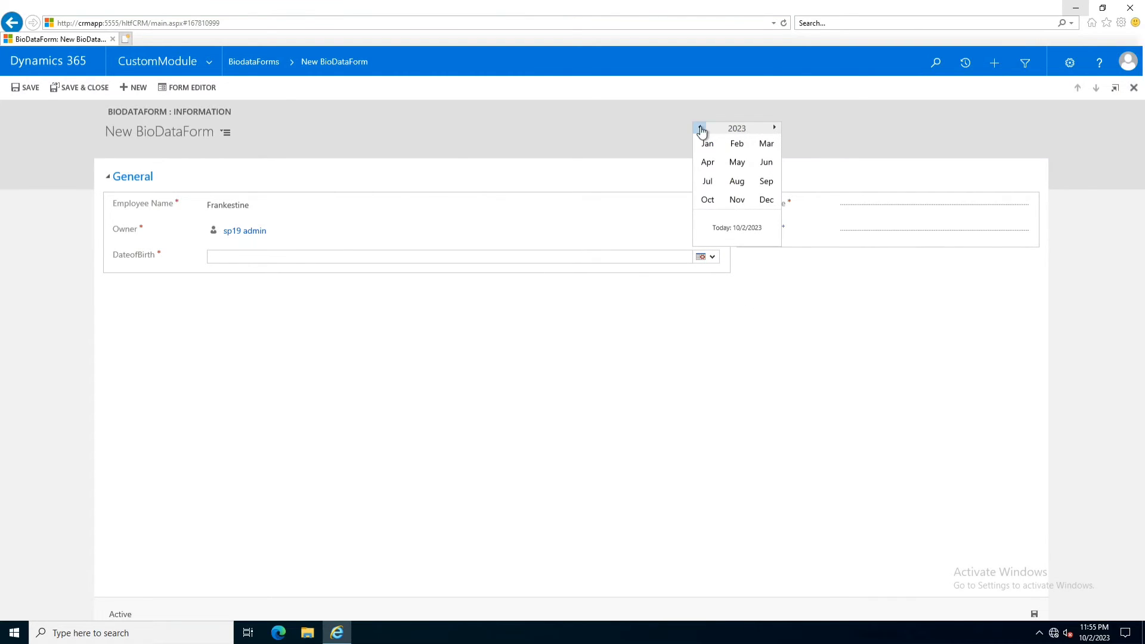
left_click(700, 127)
left_click(700, 128)
left_click(700, 127)
left_click(700, 128)
left_click(700, 127)
left_click(700, 127)
left_click(700, 128)
left_click(700, 129)
left_click(701, 128)
left_click(701, 129)
left_click(737, 162)
left_click(731, 181)
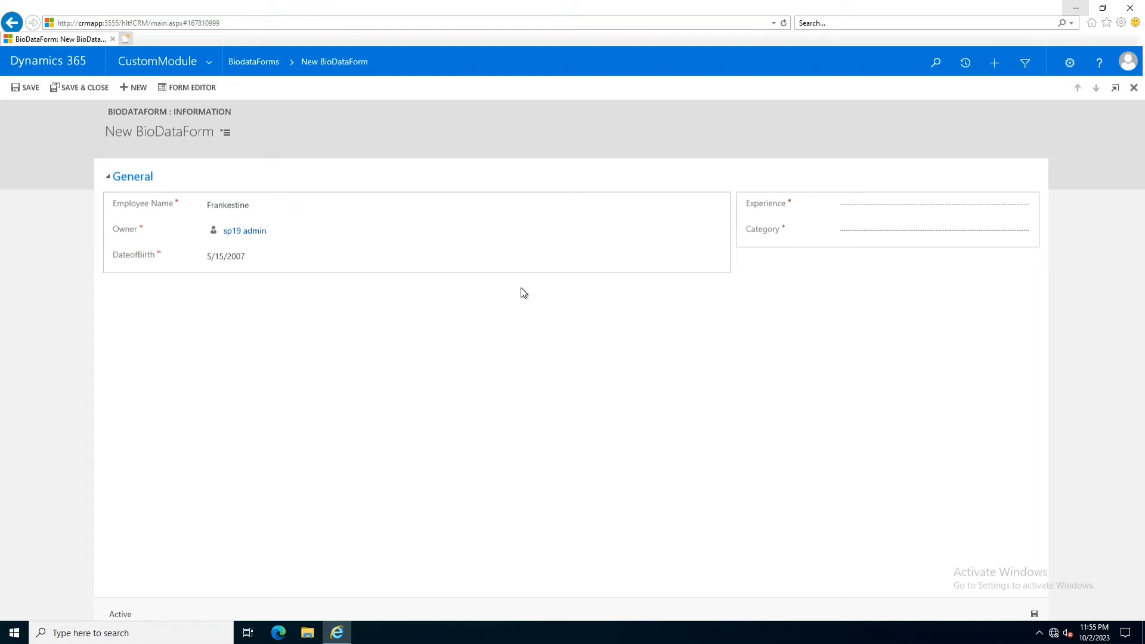
Step: Test the business rule by setting Experience to > 2 Yrs and to <5yrs, checking Category each time
left_click(904, 209)
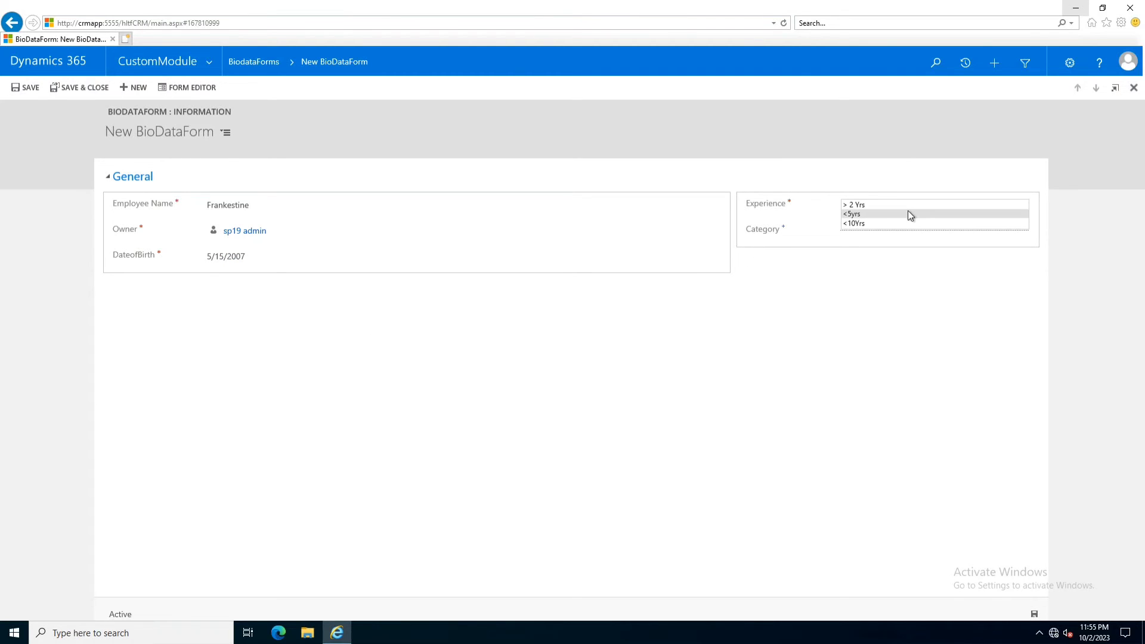
left_click(861, 207)
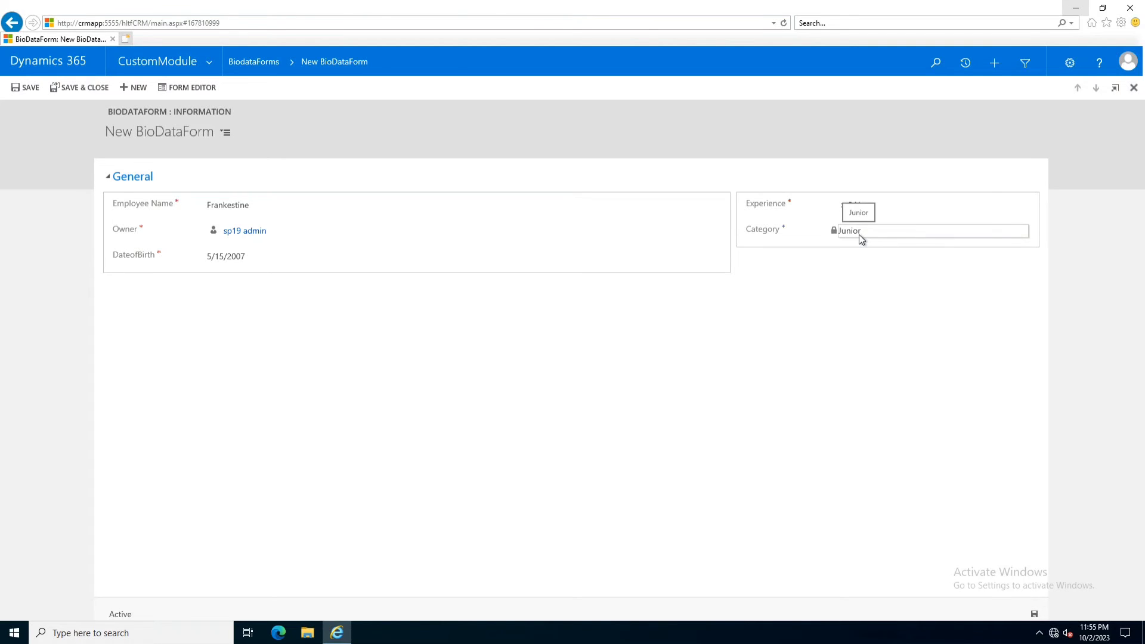
left_click(908, 205)
left_click(891, 207)
left_click(878, 216)
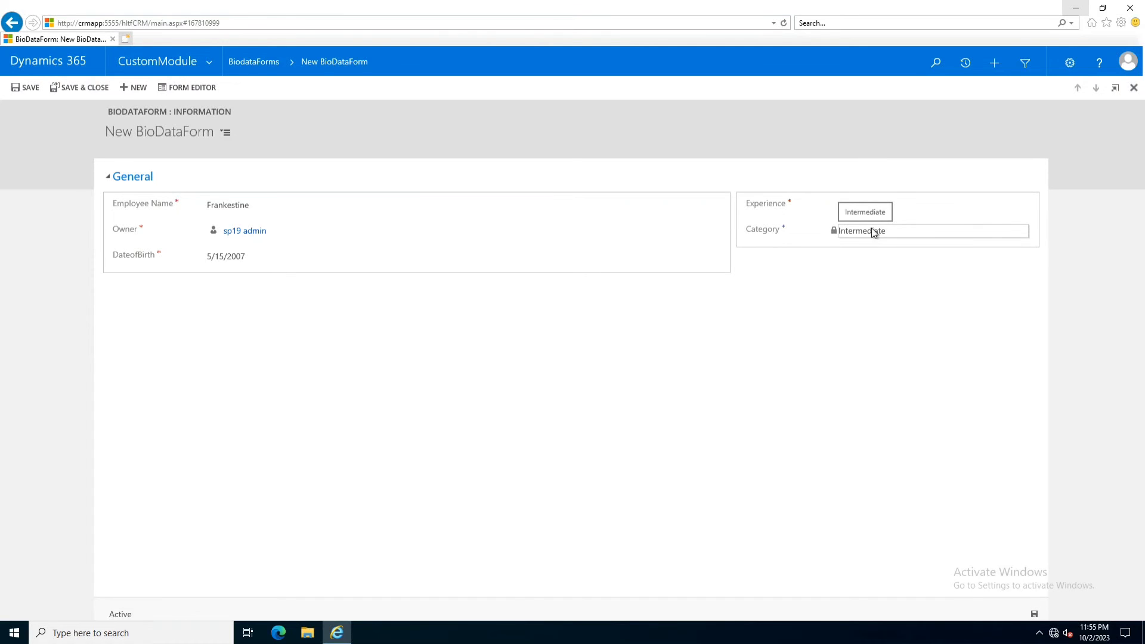
Step: Set Experience to <10Yrs and try to edit the Category field
left_click(898, 207)
left_click(876, 222)
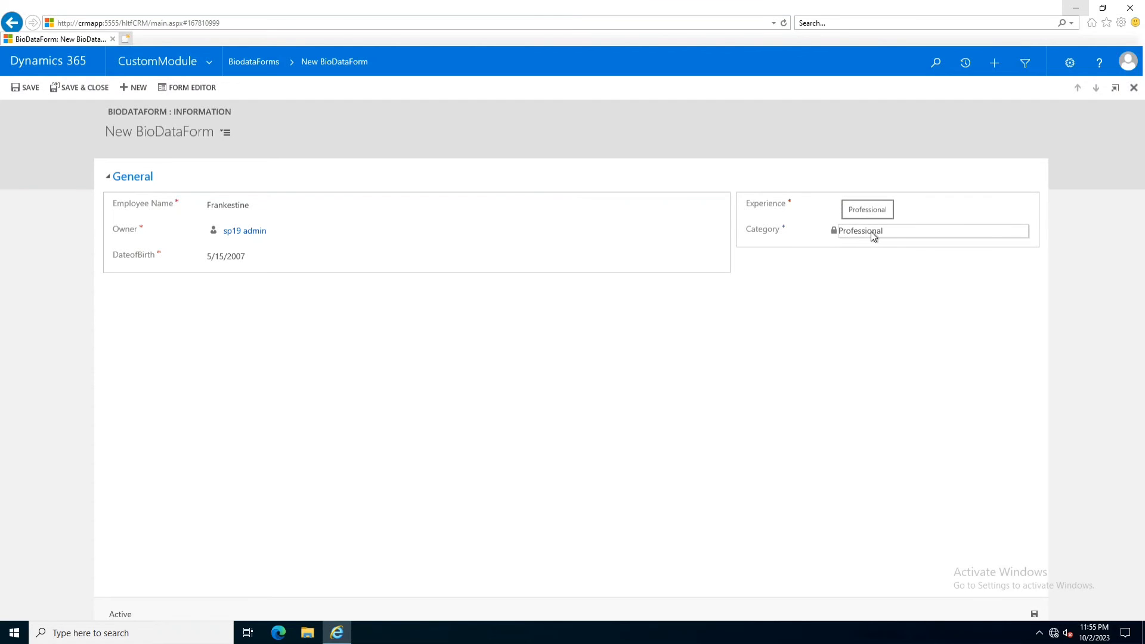
double_click(864, 234)
left_click(905, 238)
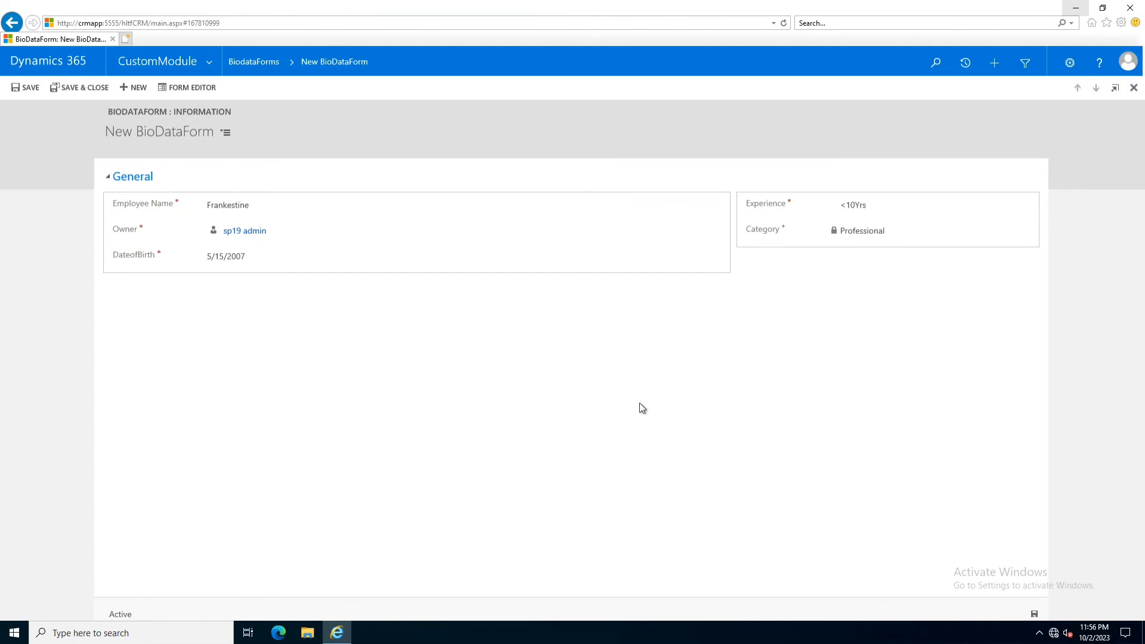
Step: Stay on the unsaved form when asked about leaving and save the new BioDataForm record
left_click(253, 61)
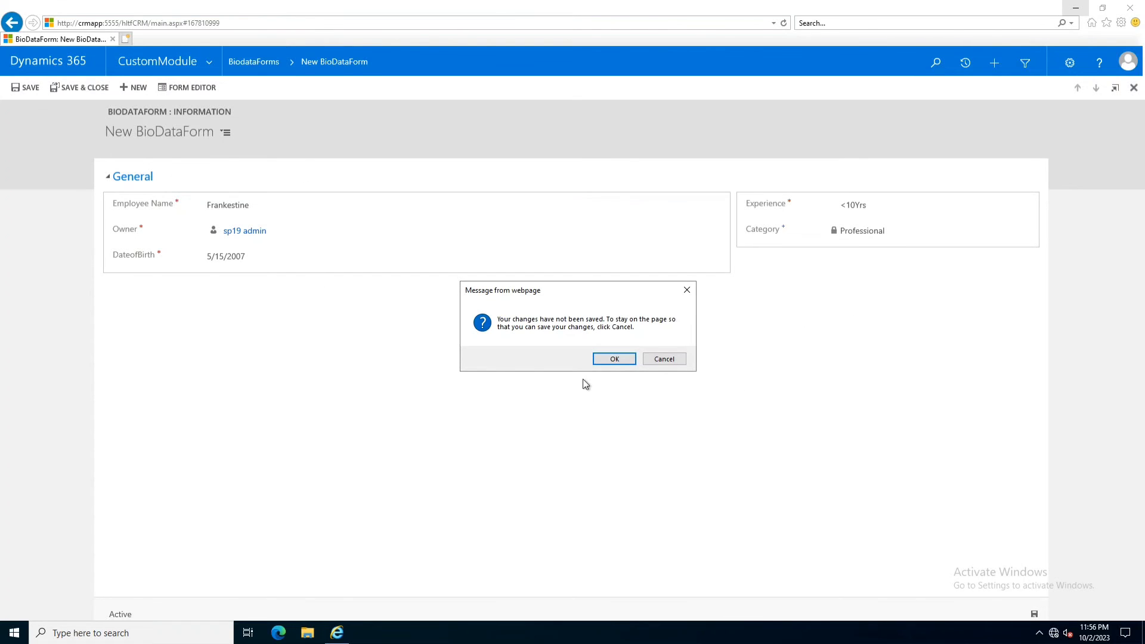
left_click(663, 359)
left_click(27, 88)
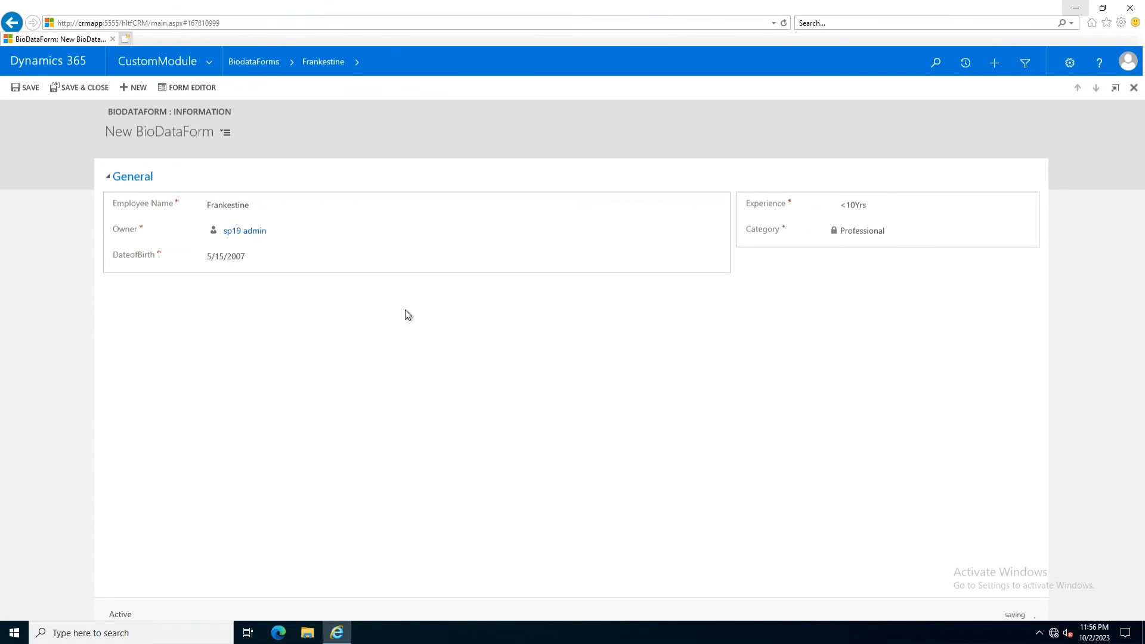